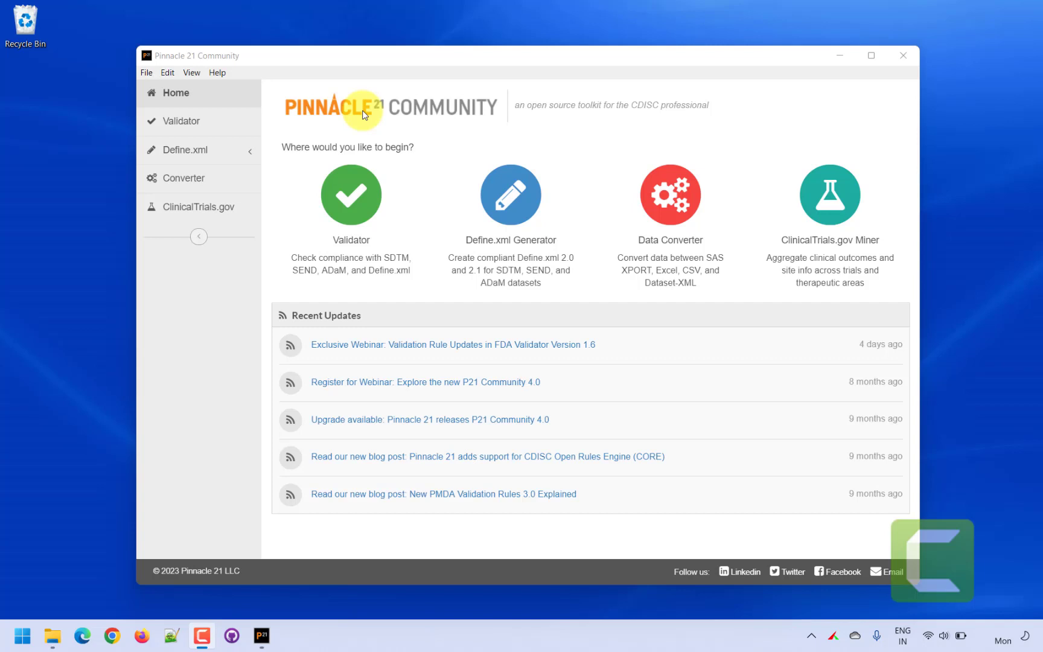
Step: Expand Define.xml in the sidebar to show Create Spec and Generate Define
click(208, 155)
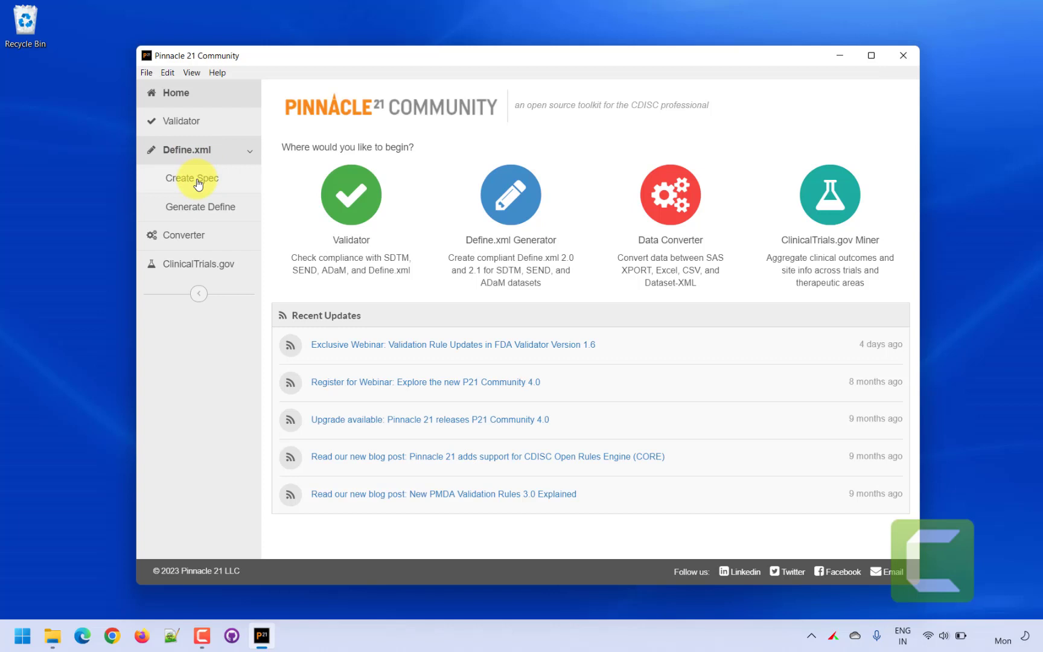
Step: Load all 14 SDTM .xpt files from the xpt folder as source data for a new Excel spec
click(199, 184)
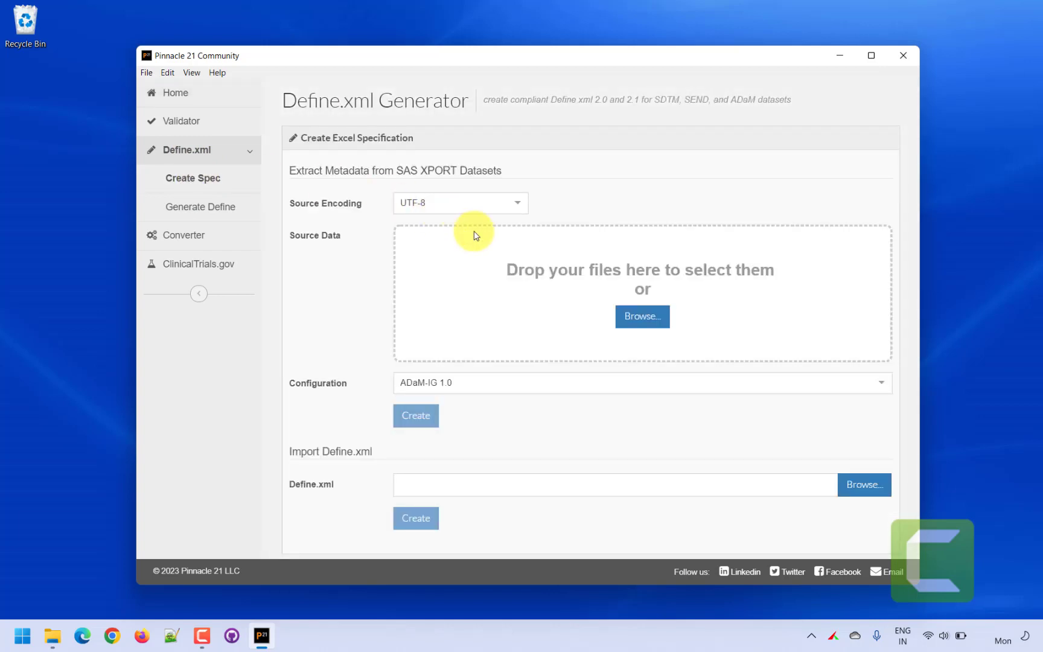
click(654, 325)
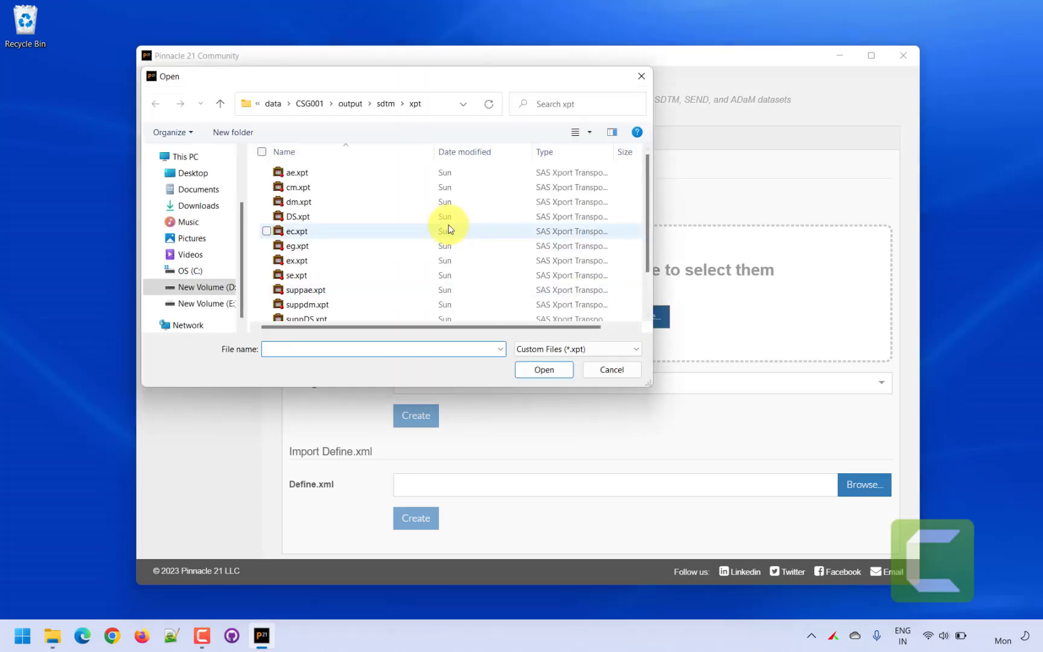
click(449, 230)
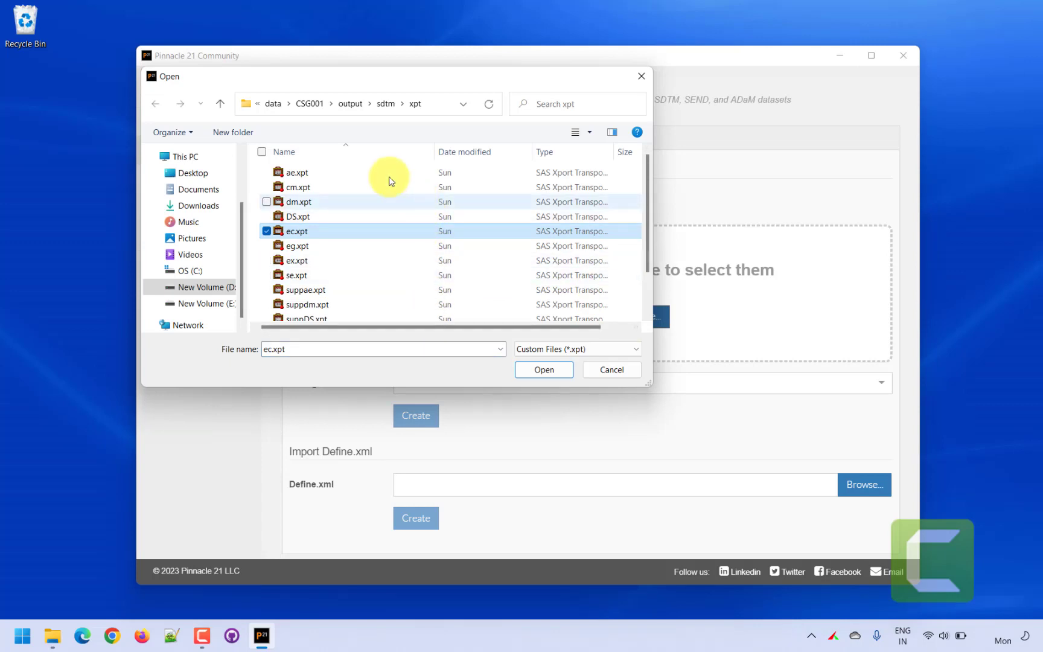
key(ctrl+a)
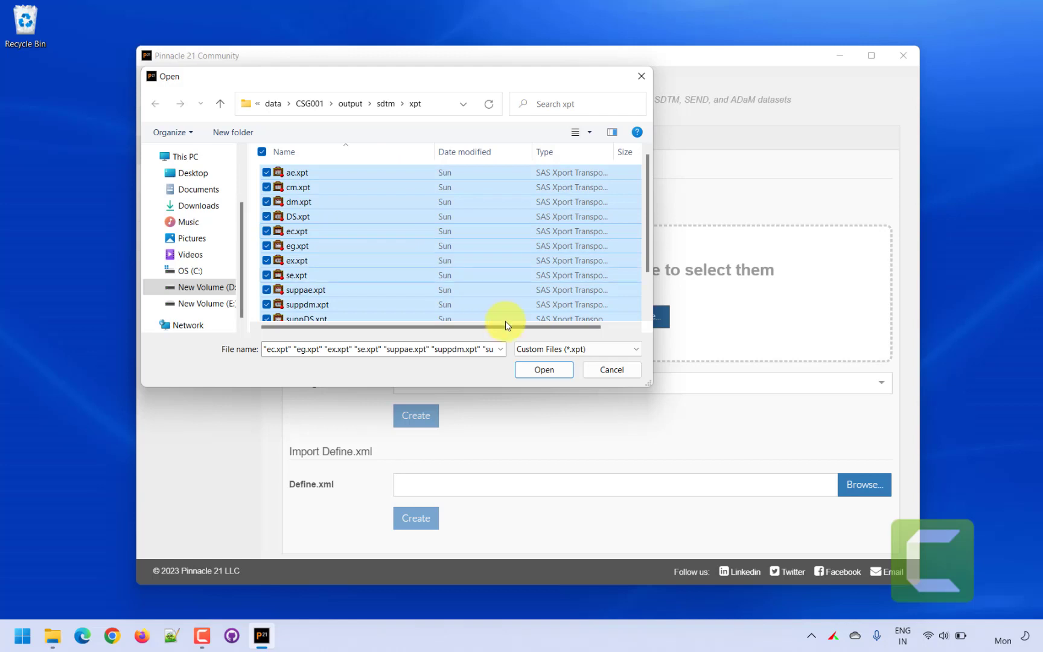
click(538, 372)
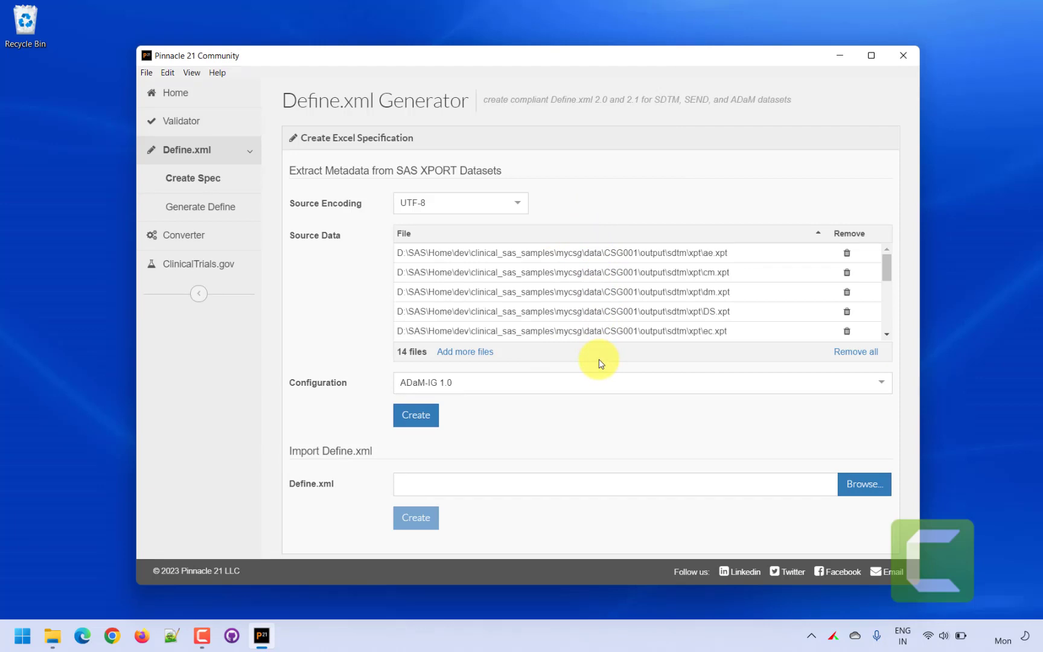
Step: Choose the SDTM-IG 3.2 configuration and create the Excel spec from the 14 datasets
click(655, 384)
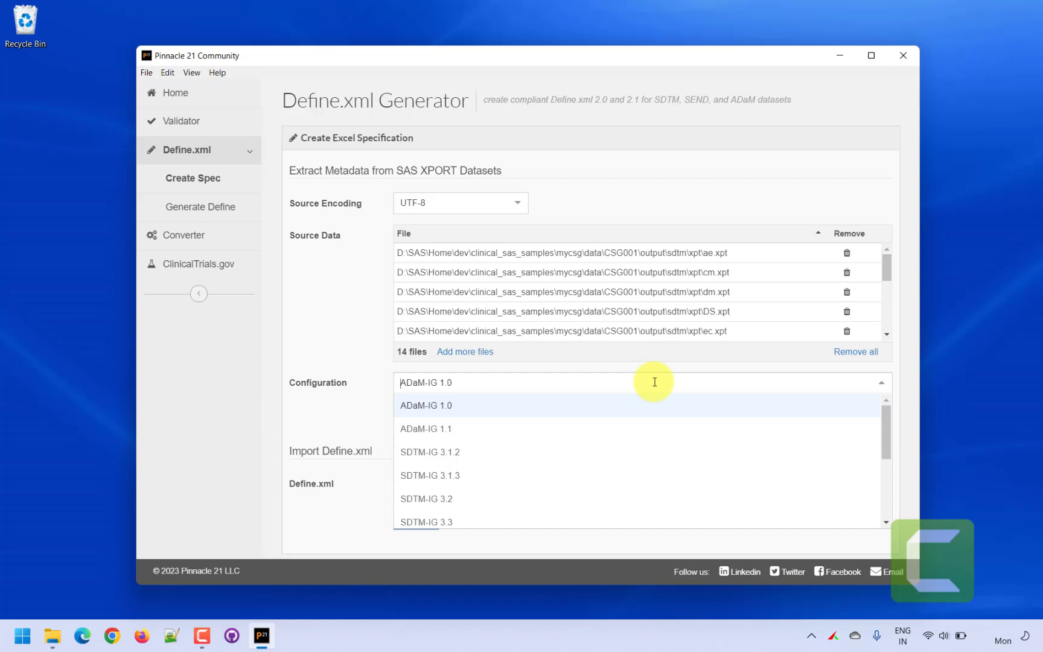
click(502, 503)
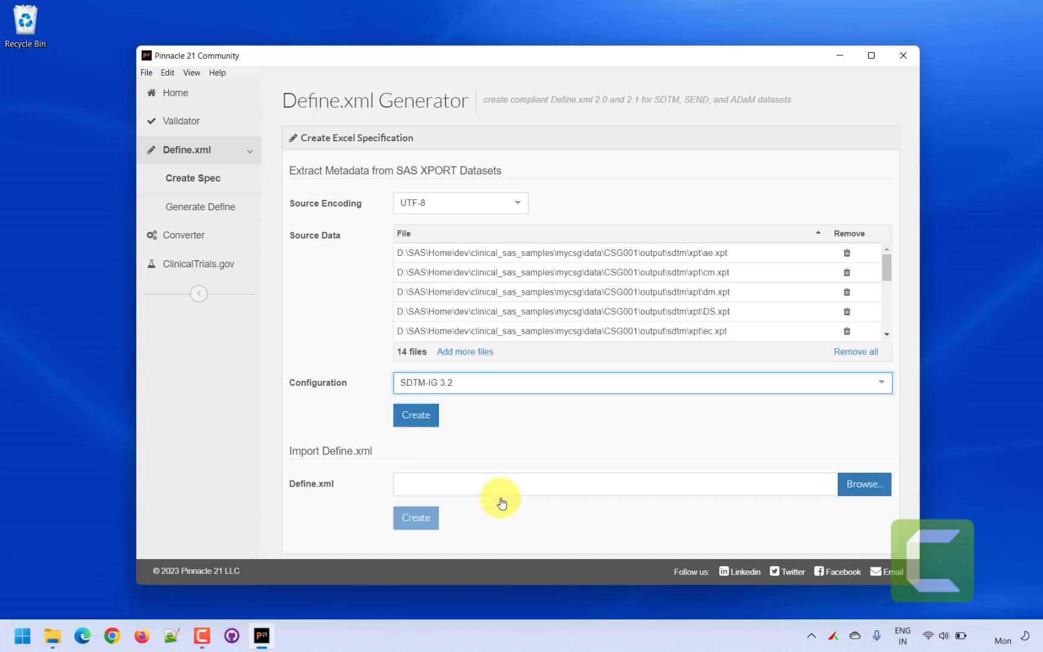
click(572, 426)
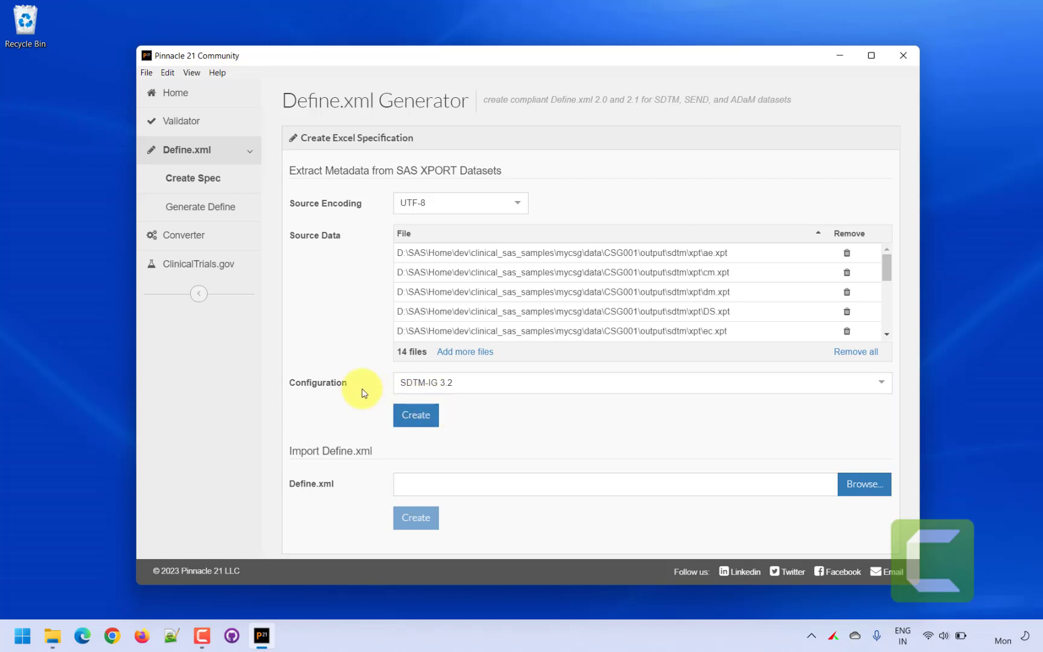
click(426, 423)
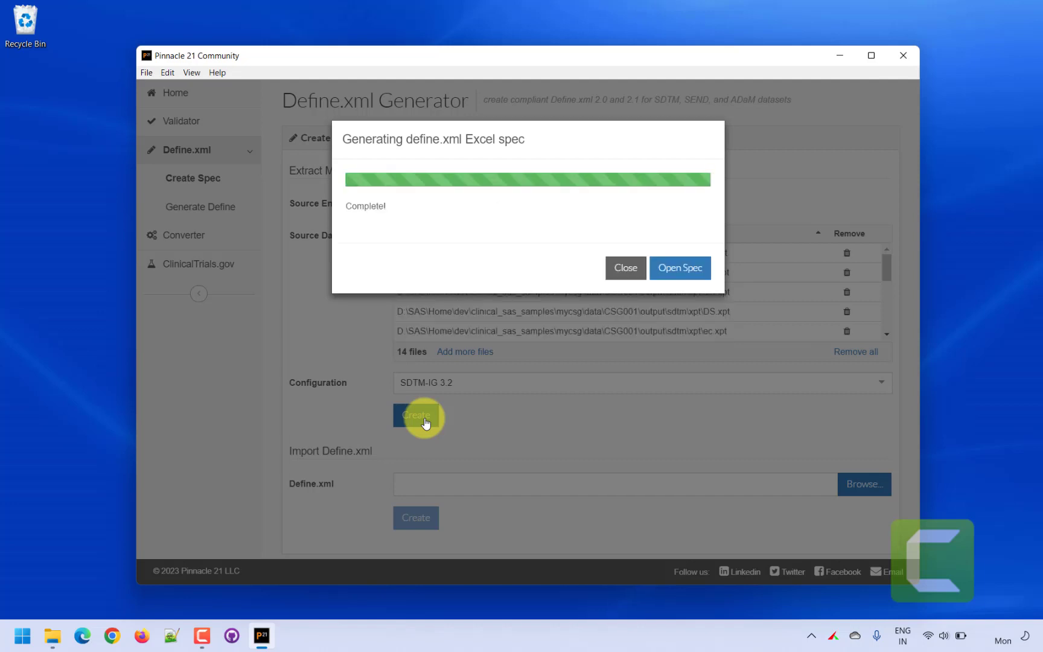
Step: Open the generated spec workbook in Excel, landing on its Define sheet
click(680, 269)
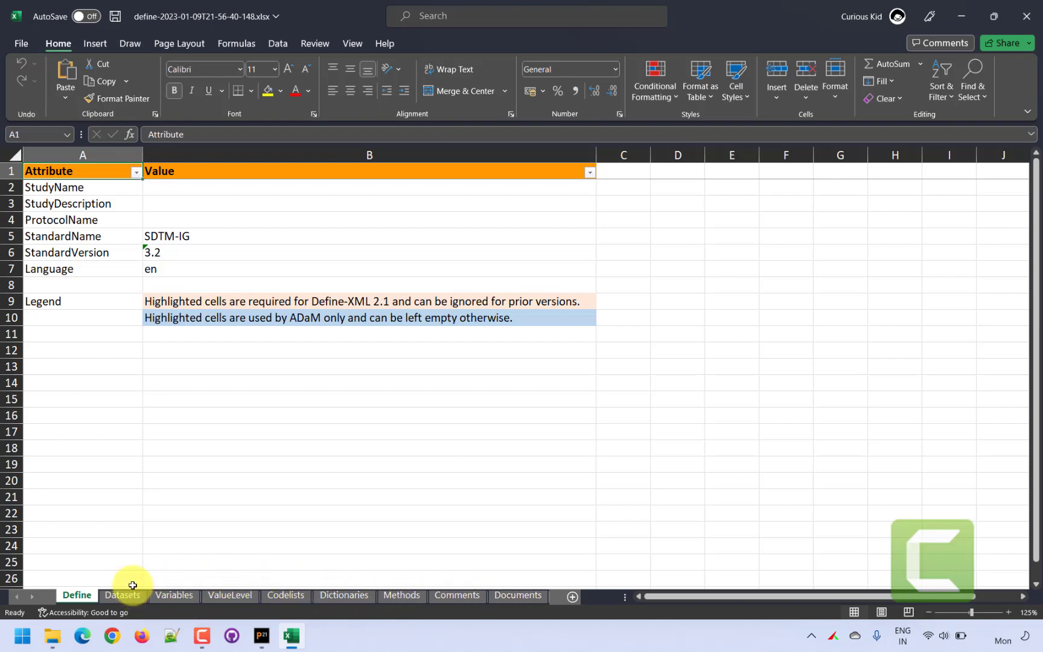
Step: On the Variables sheet, enter comment ID AE.AESEQ in cell T5 for AESEQ and copy it
click(176, 595)
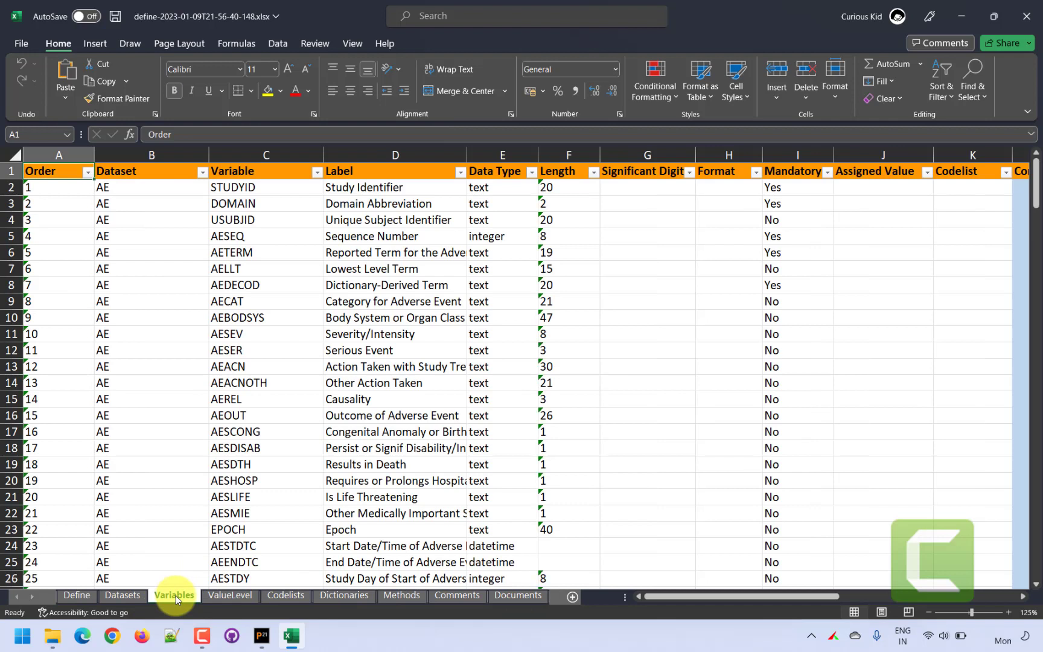
click(386, 460)
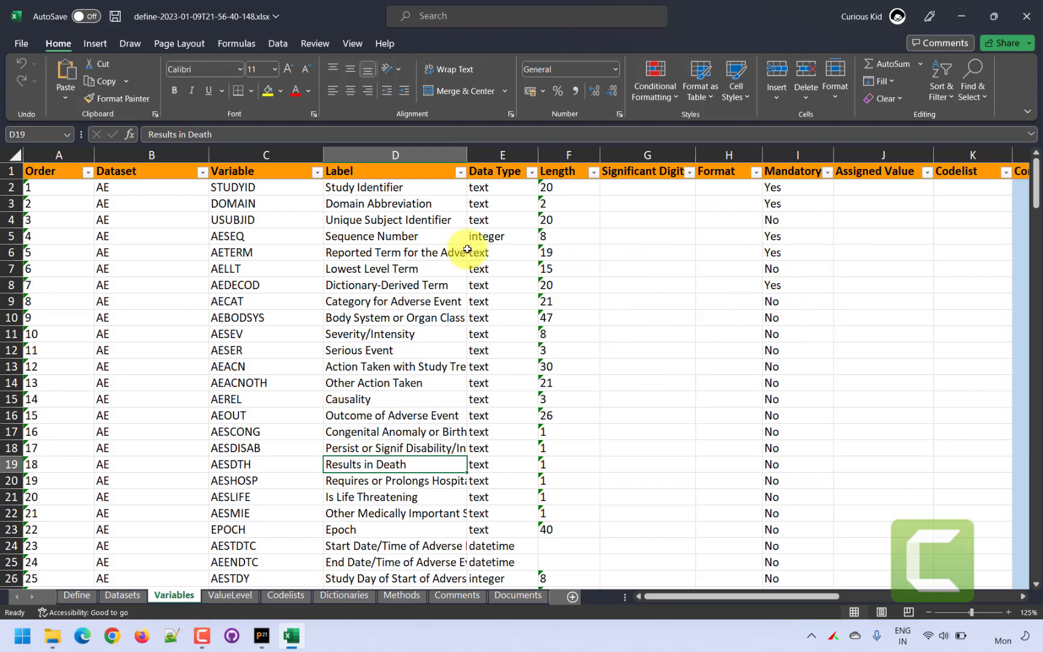
click(333, 90)
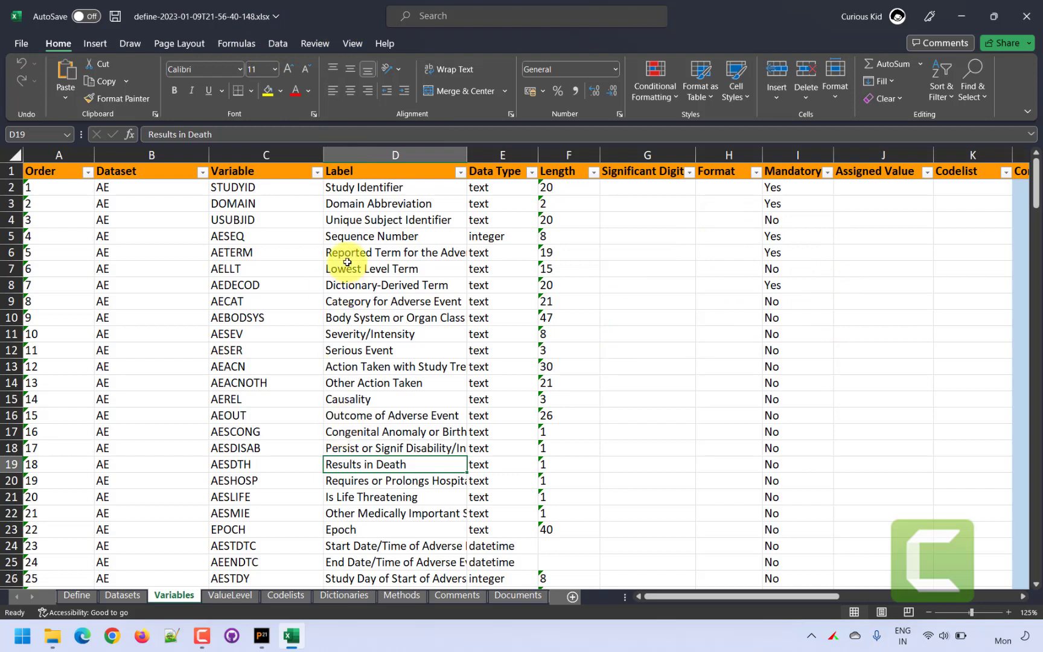
click(361, 240)
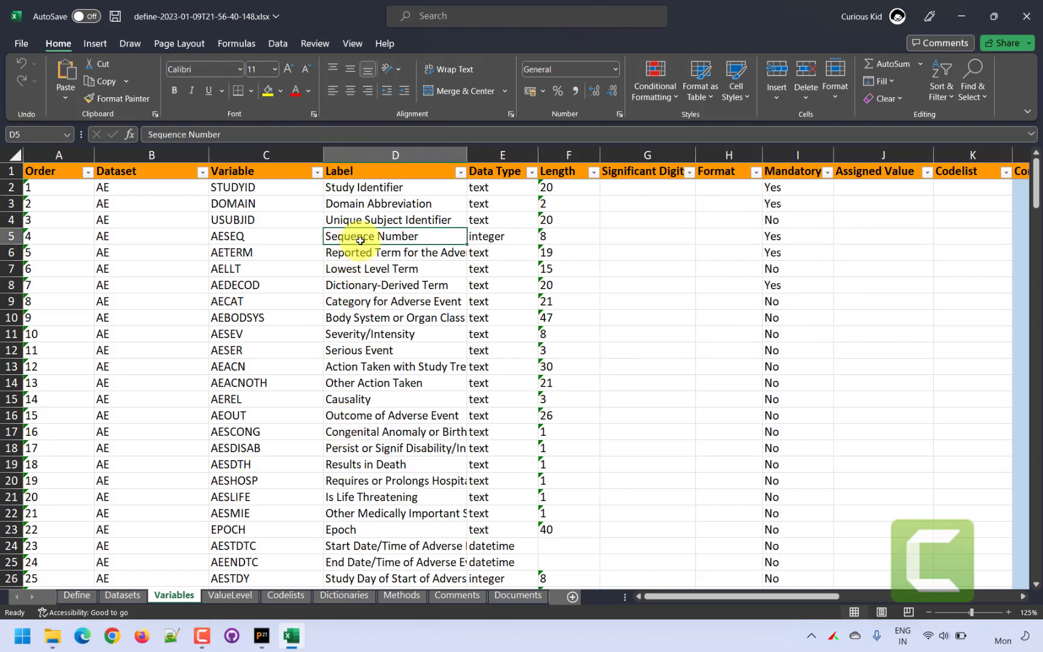
key(Right)
key(Right)
key(Right)
key(Right)
key(Right)
key(Right)
key(Right)
key(Right)
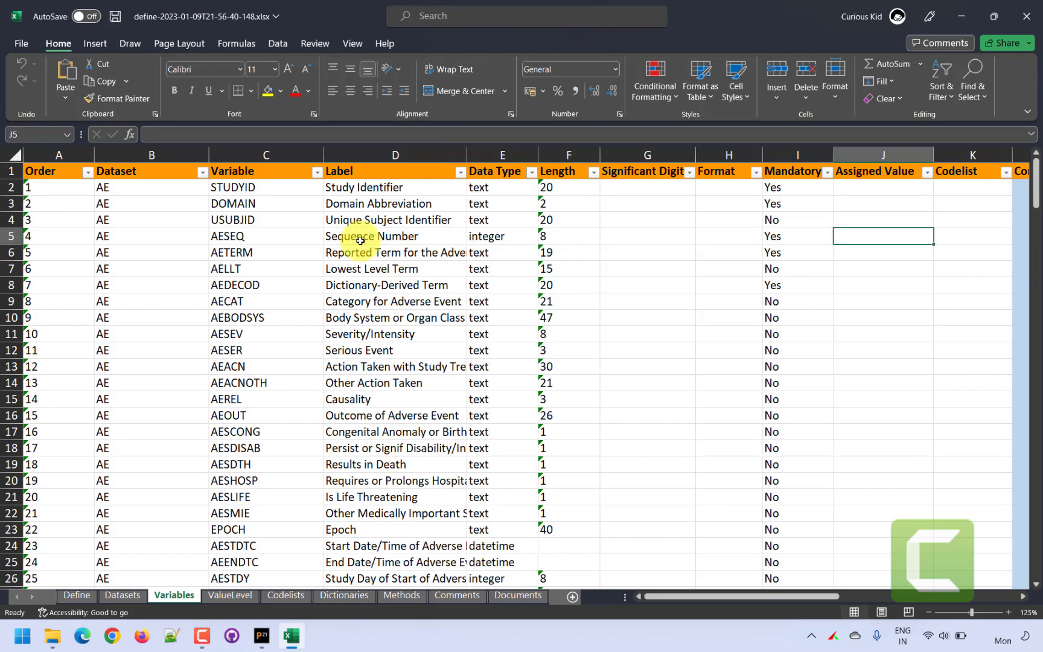
key(Right)
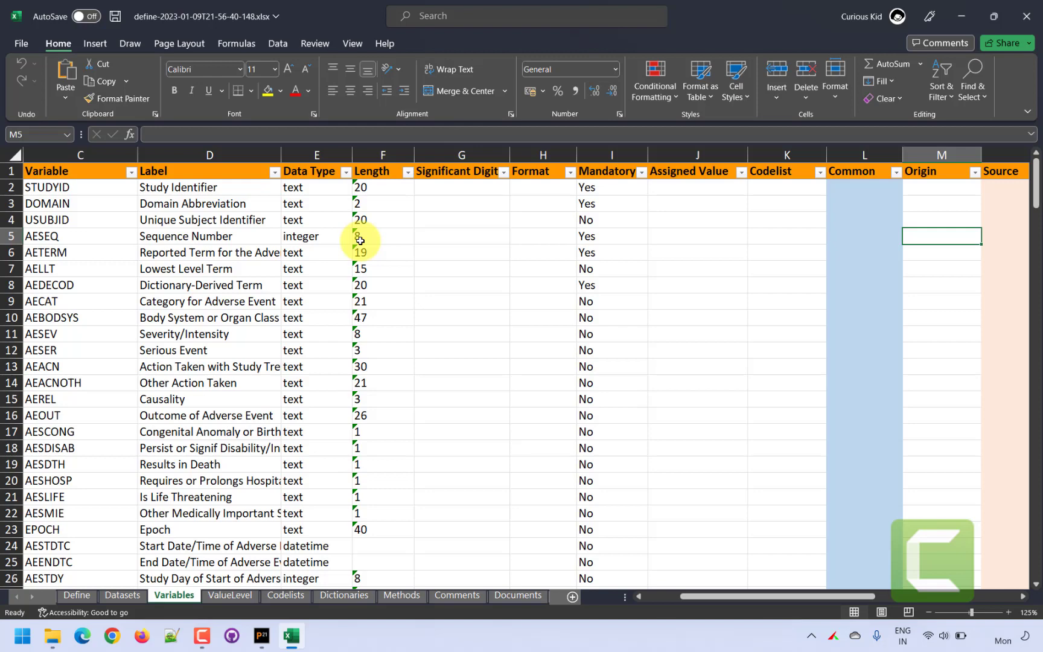
key(Right)
key(Right)
key(Right)
key(Right)
key(Right)
key(Right)
key(Right)
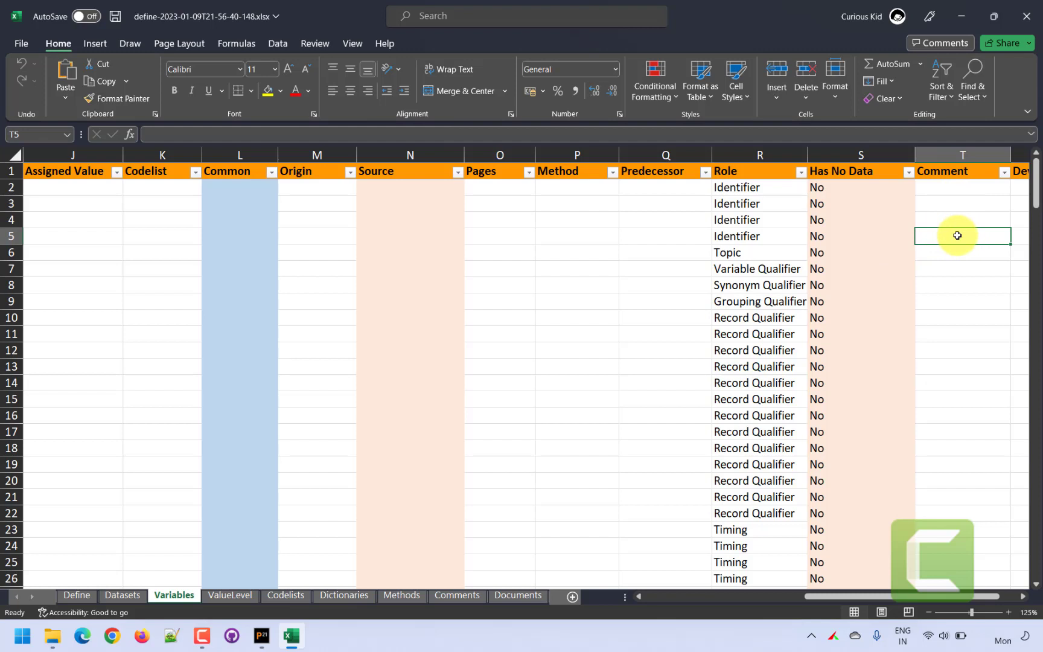
text(AE)
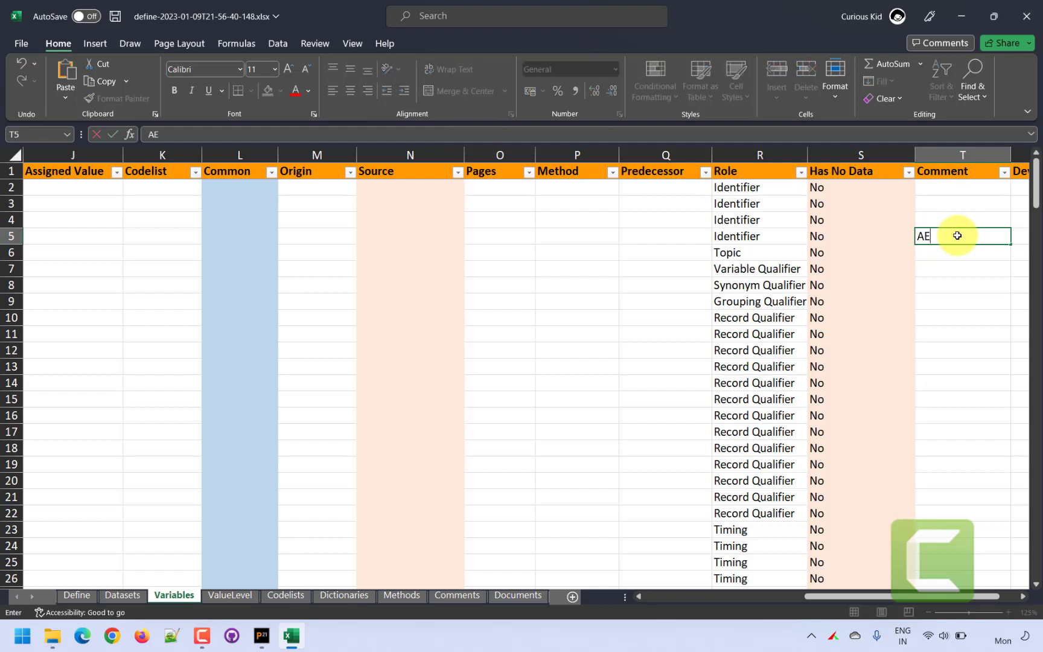
text(.AESEQ)
key(Return)
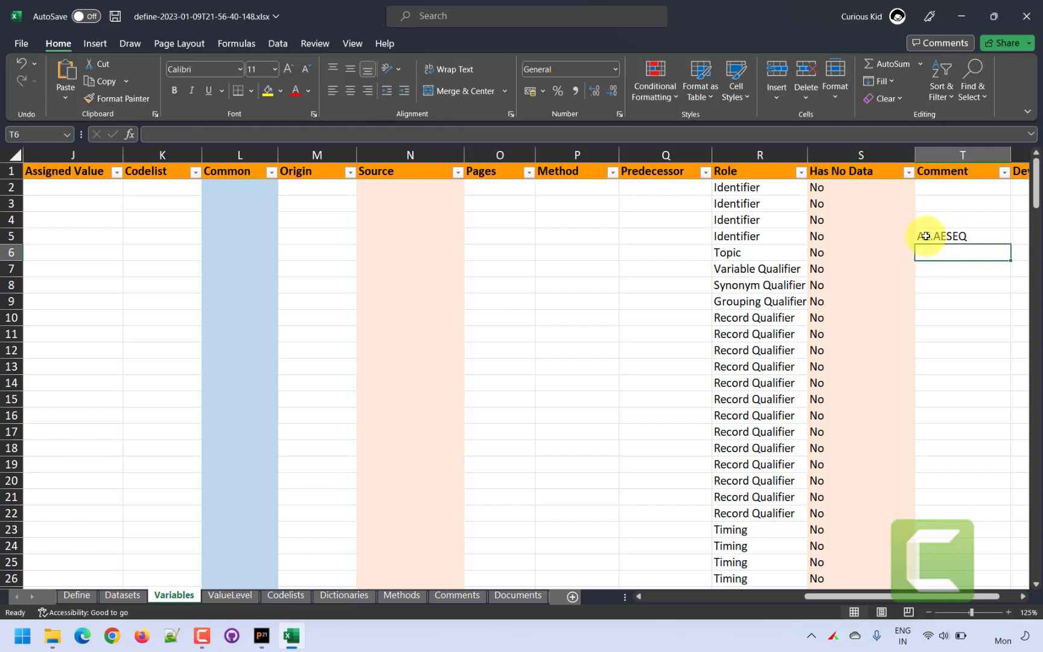
click(949, 236)
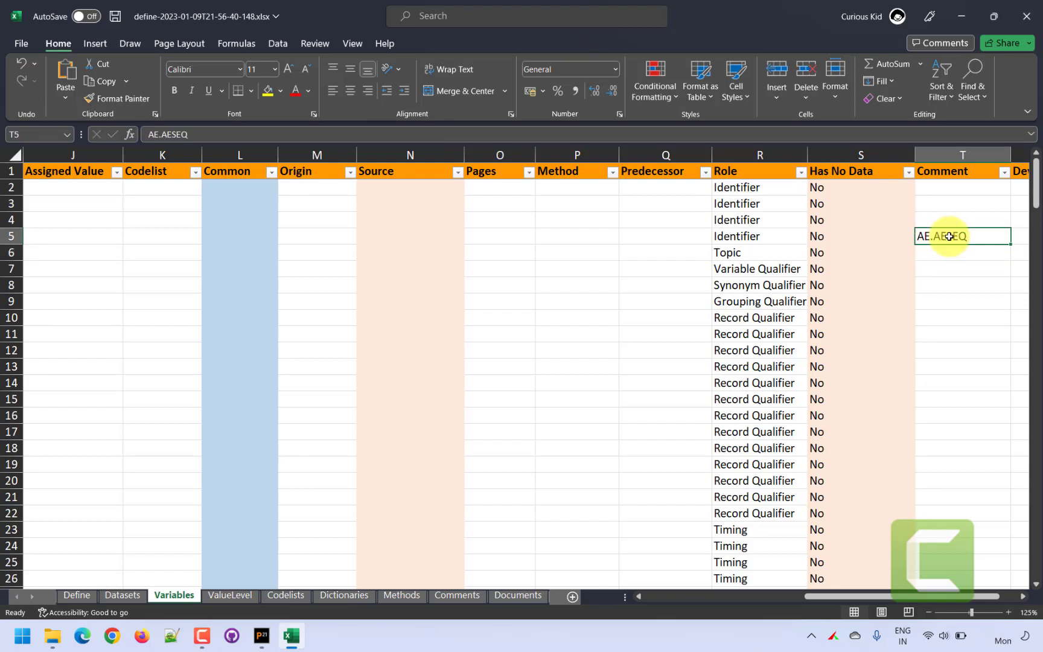
key(ctrl+c)
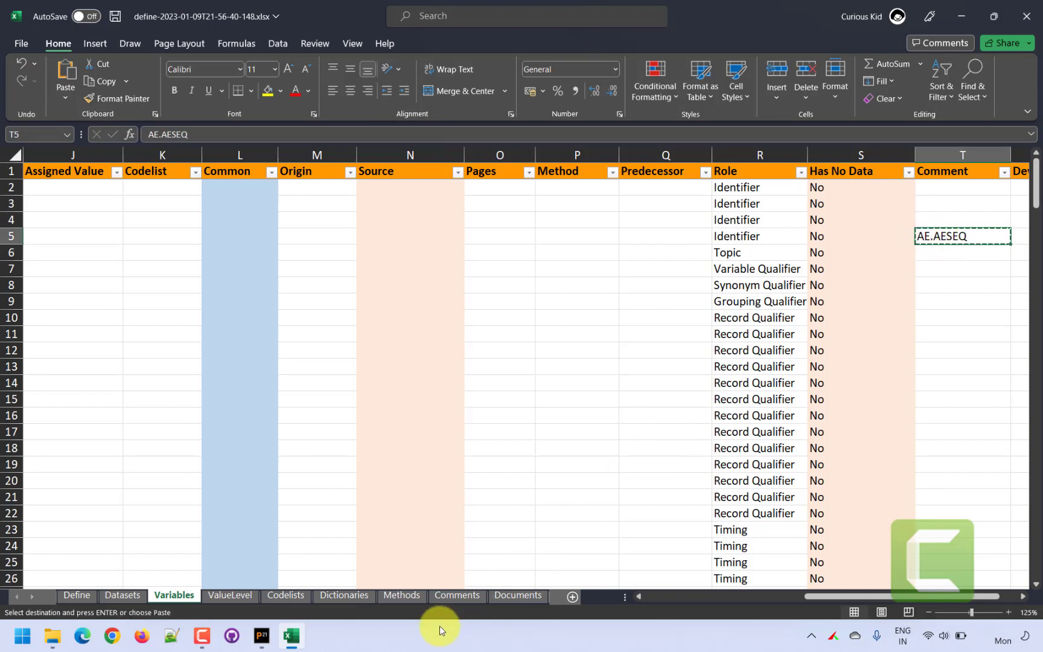
Step: Paste AE.AESEQ into cell A2 of the Comments sheet
click(464, 597)
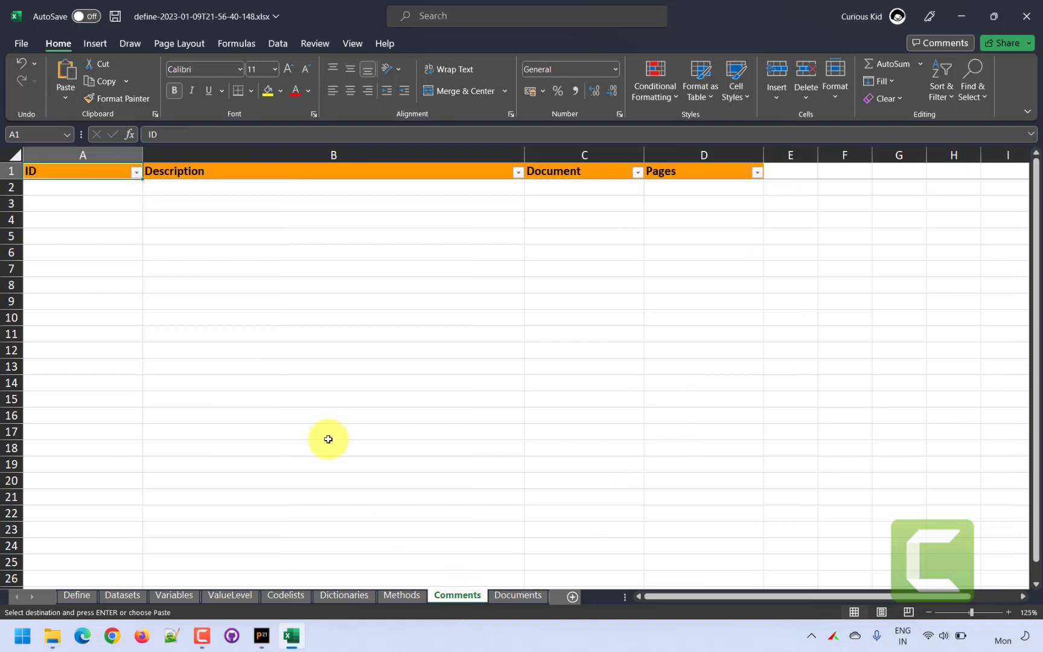
click(99, 188)
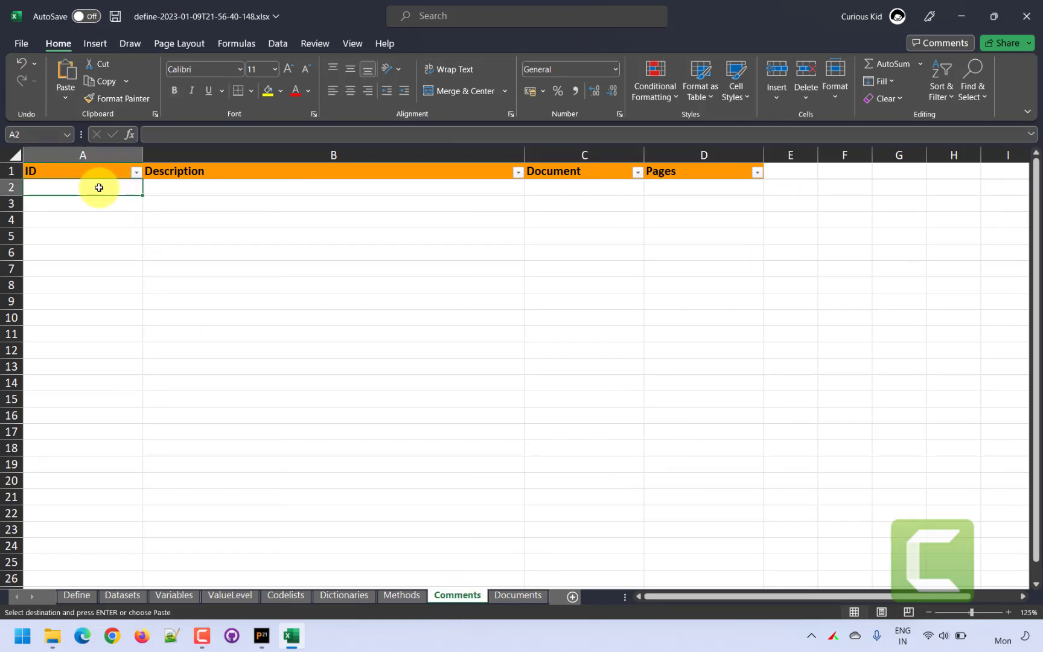
key(ctrl+v)
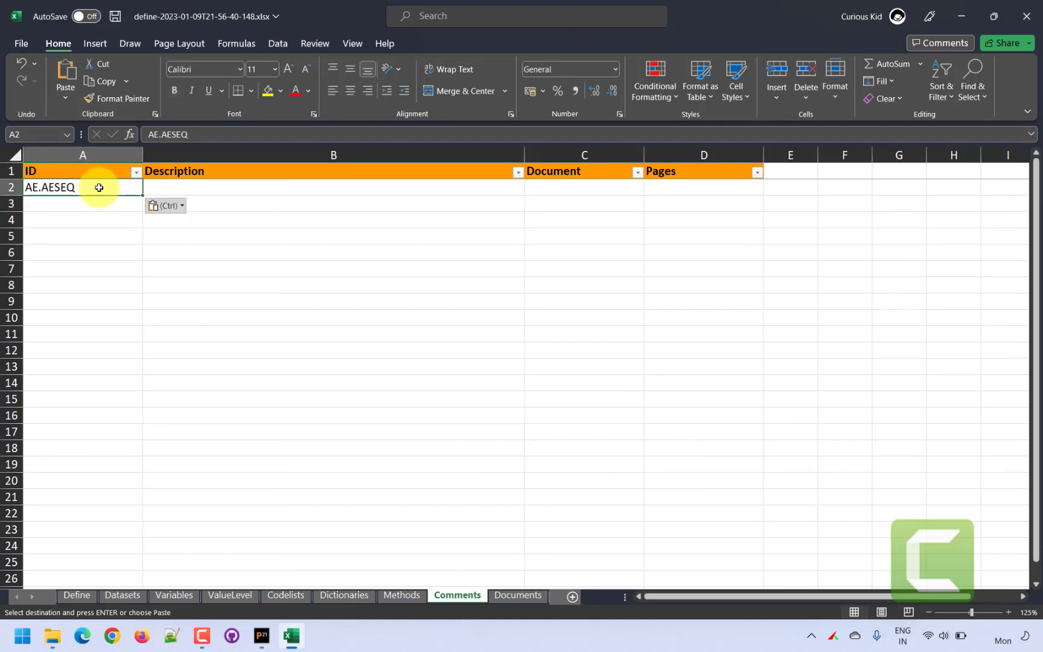
Step: In B2, describe it as 1 on each subject's first record, incremented after sorting, and save
click(174, 185)
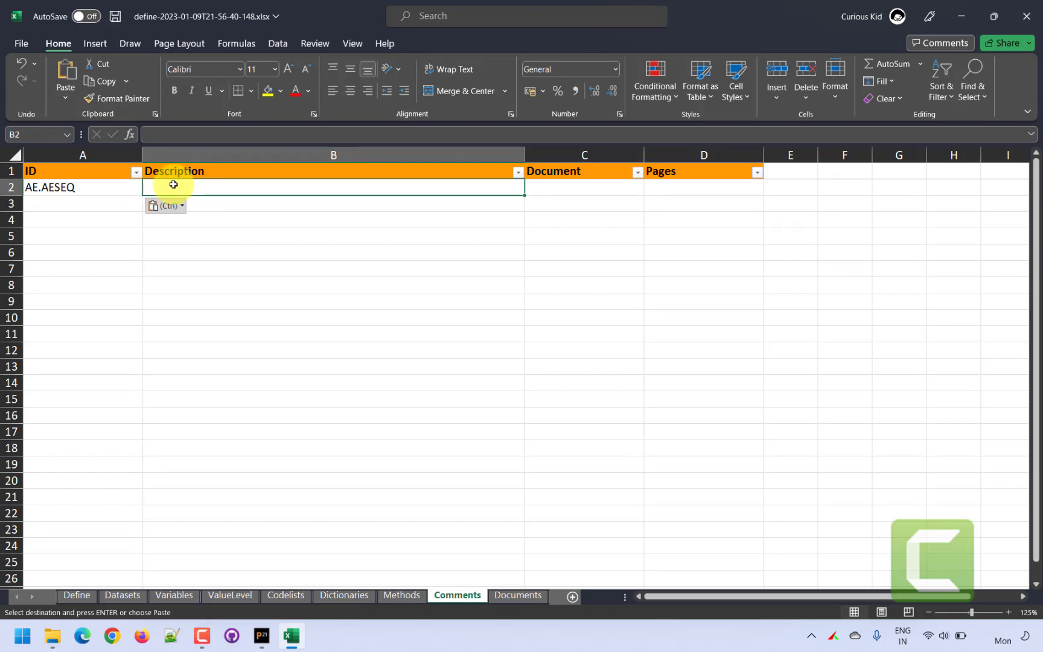
text(As)
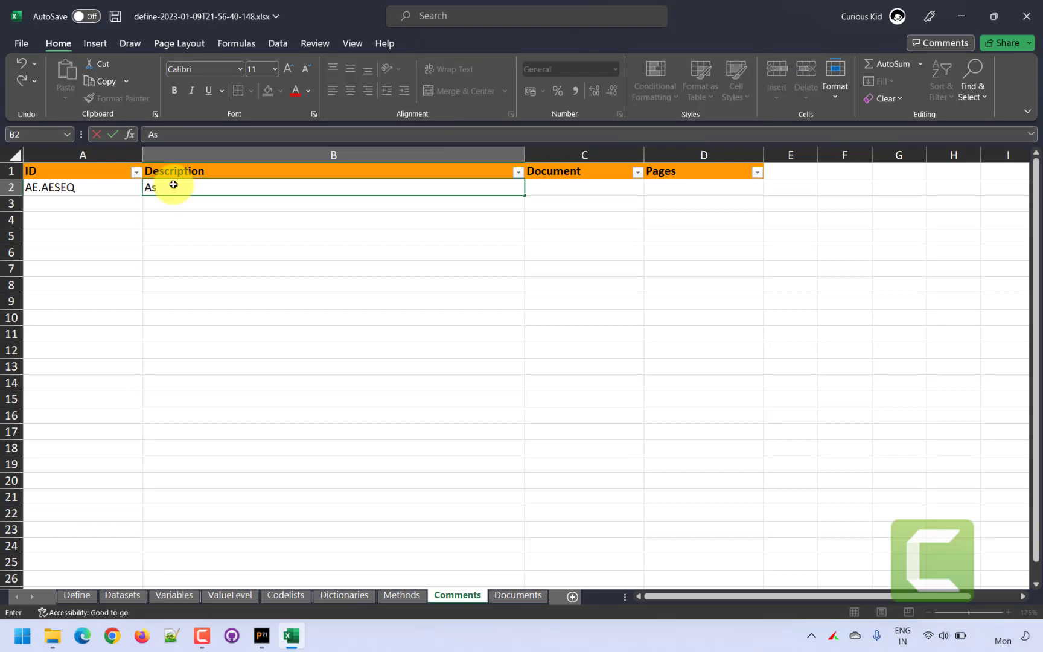
text(sign as 1 on the fir)
text(st)
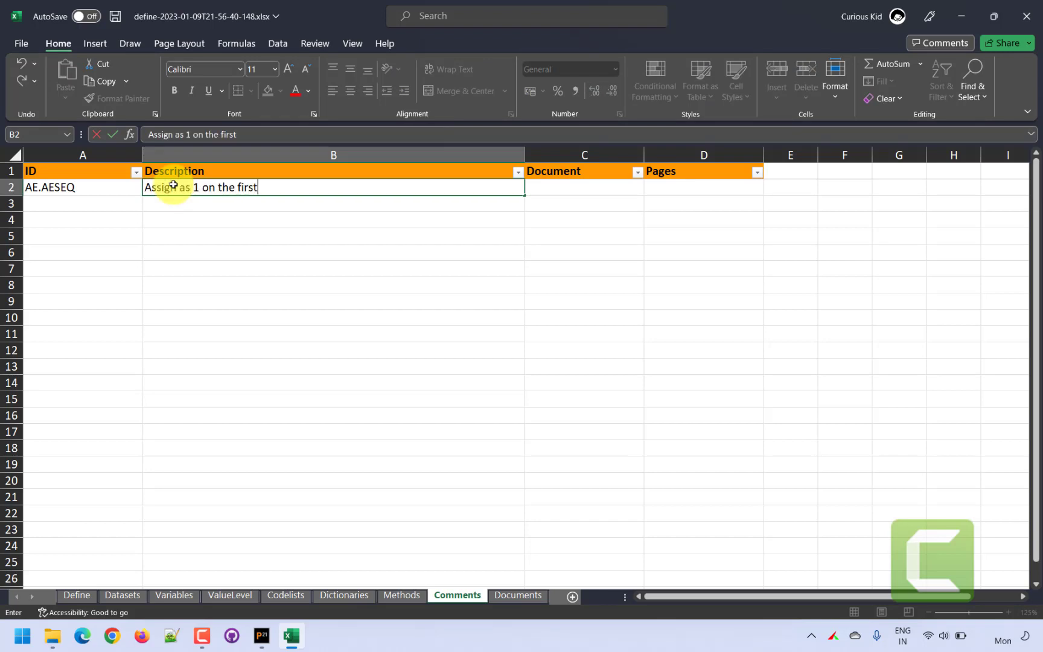
text( record of each s)
text(ubjec)
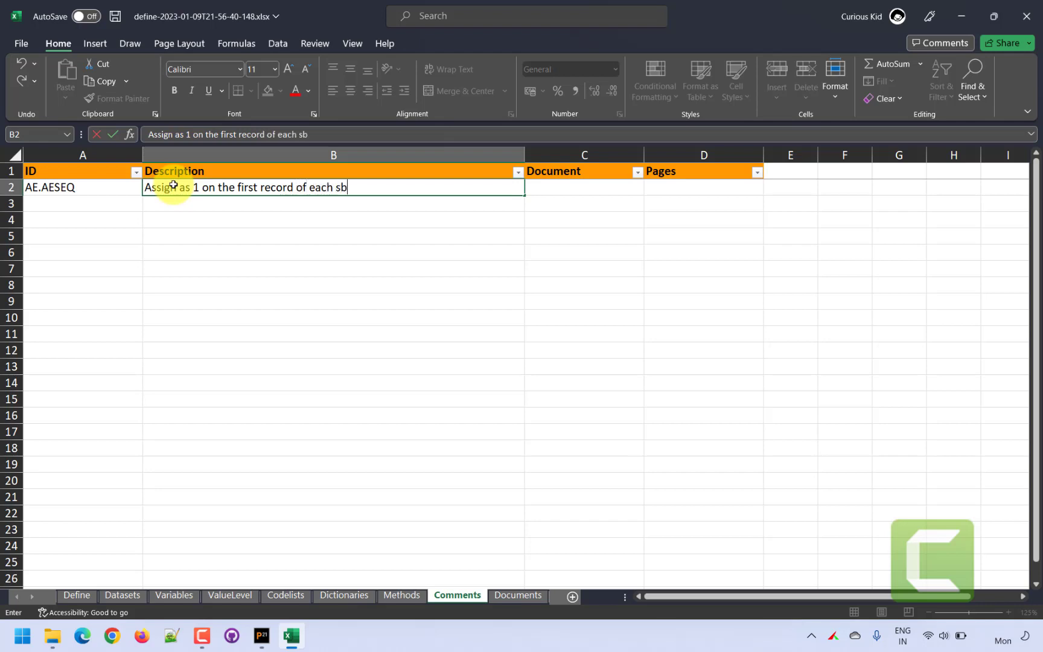
text(t, increment it )
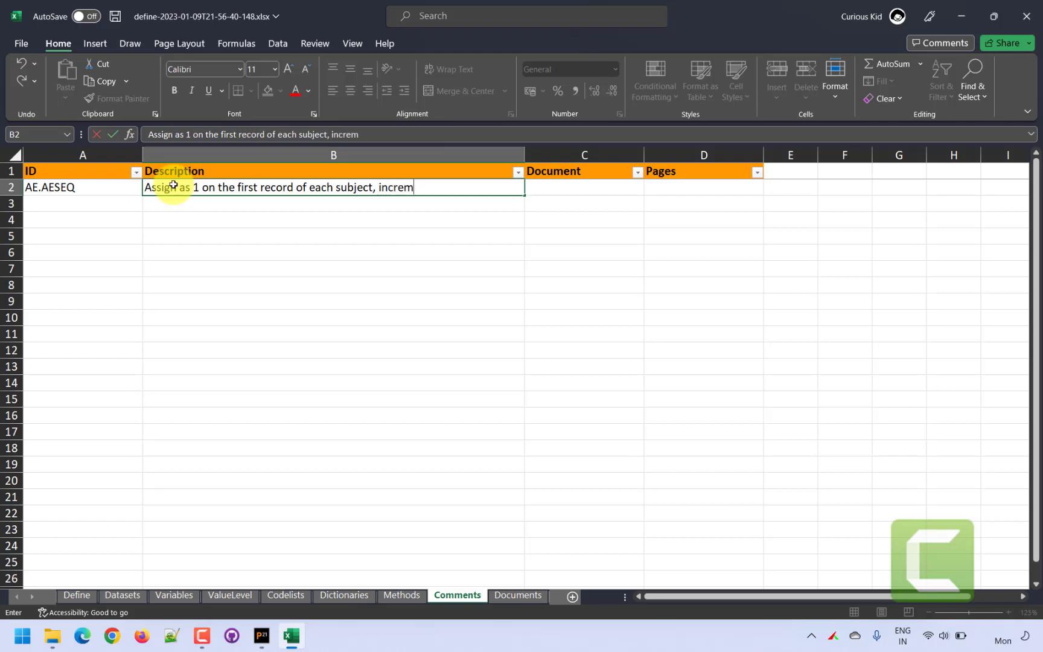
text(by 1 on su)
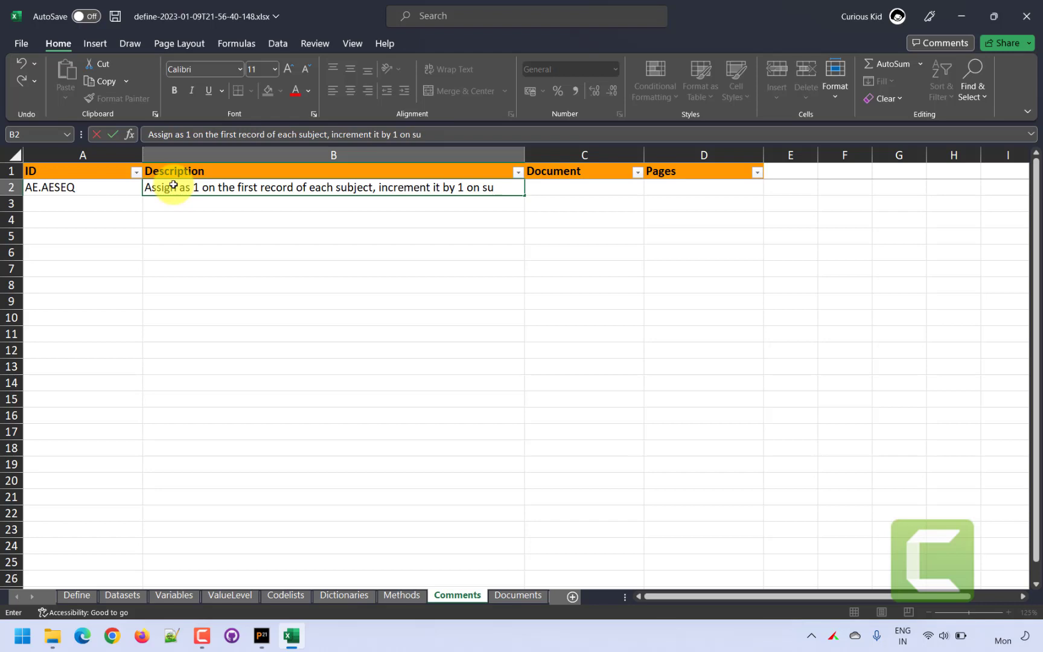
text(bsequent records after sorting )
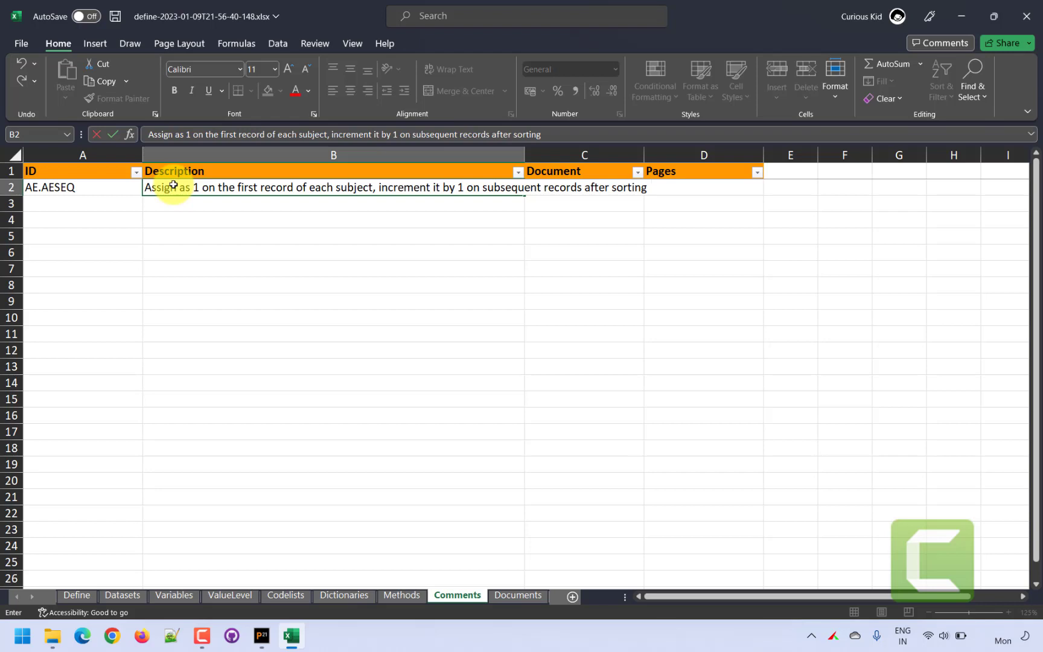
text(based on key v)
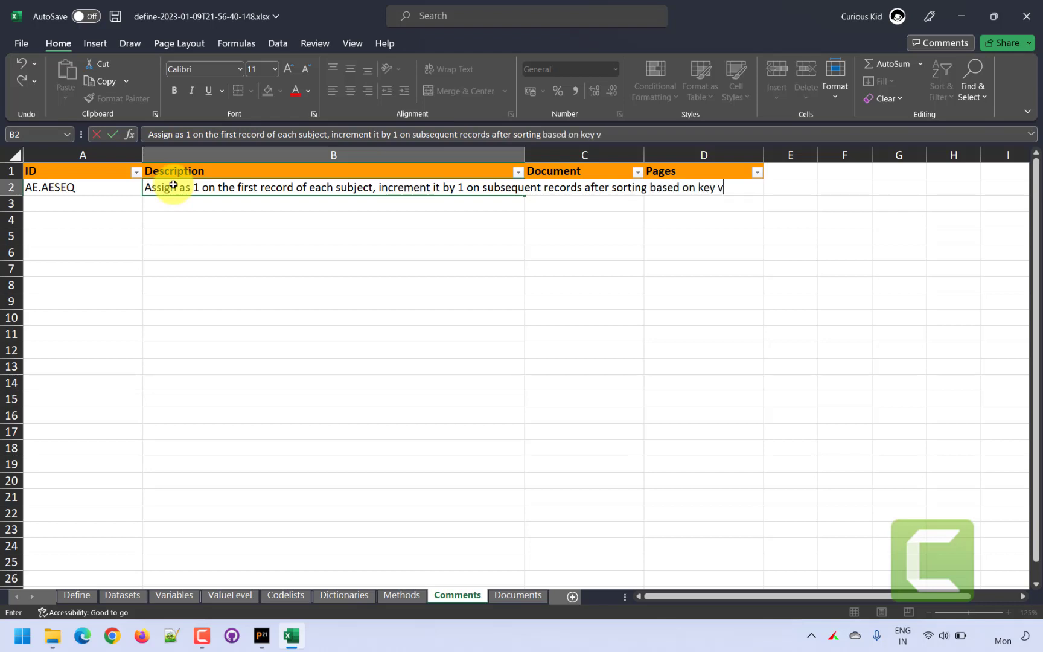
text(ariables.)
key(Return)
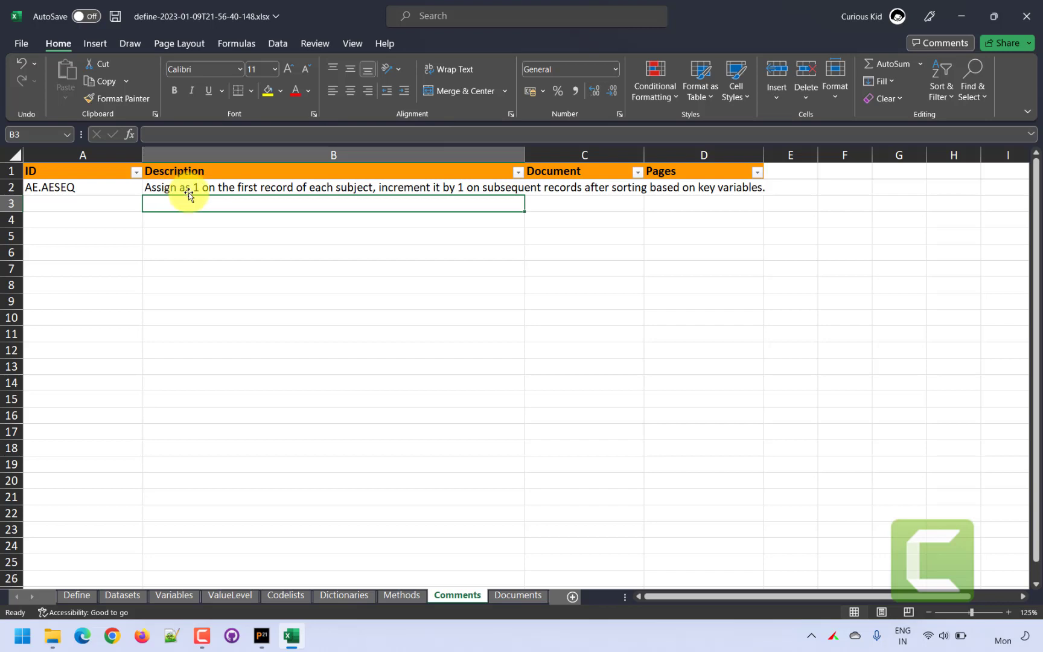
key(ctrl+s)
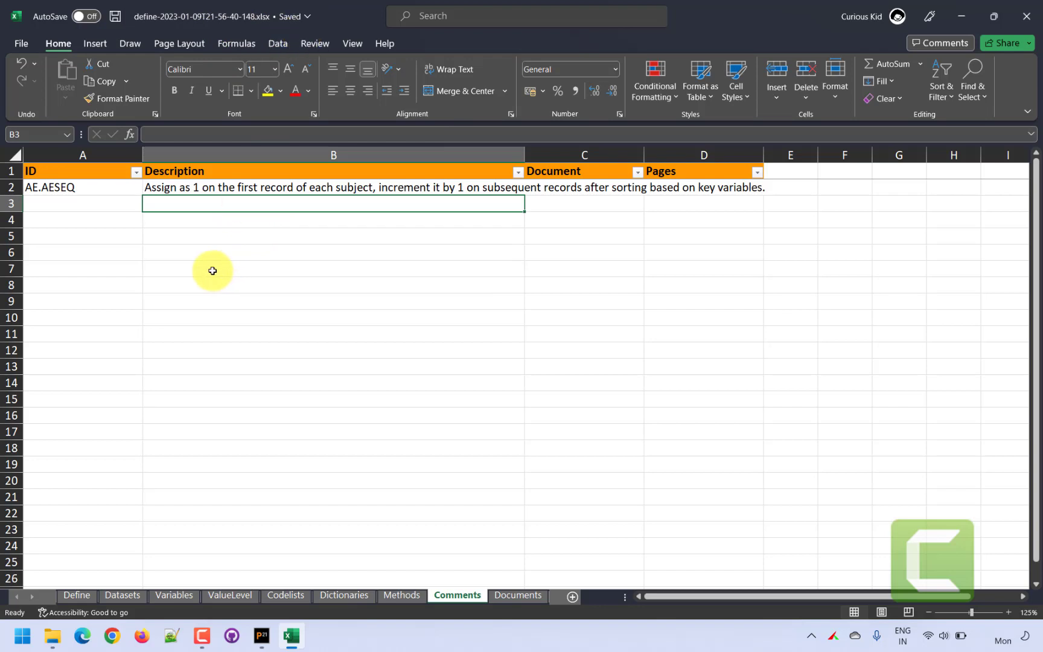
Step: Close Excel and dismiss the Pinnacle 21 spec-generation message
click(1027, 21)
click(628, 268)
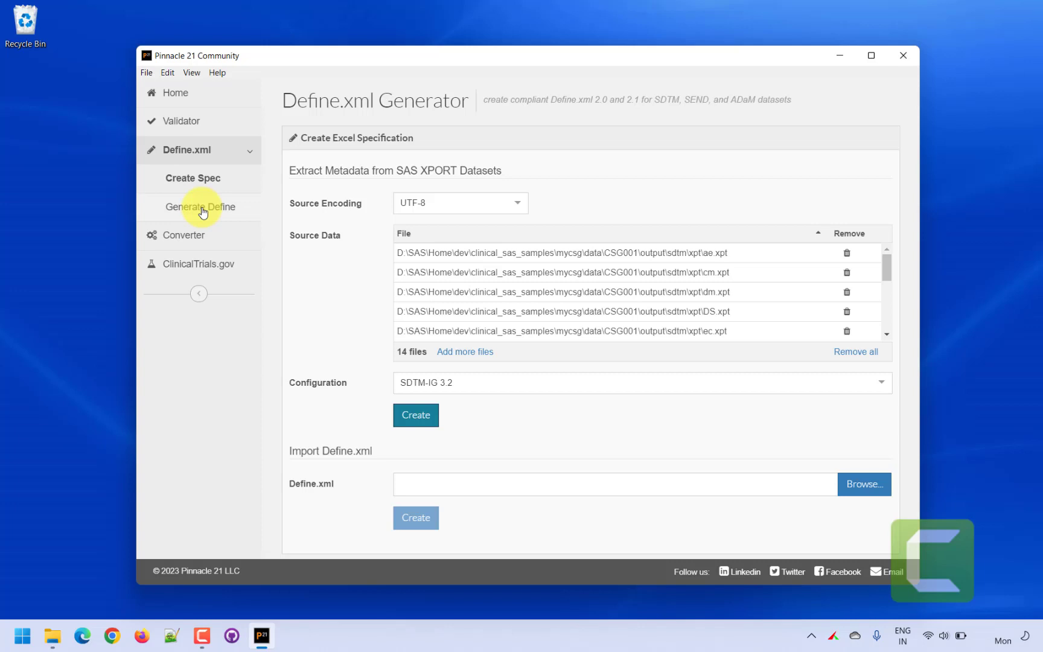
Step: Open the Generate Define form and set Define Standard to 2.0
click(203, 208)
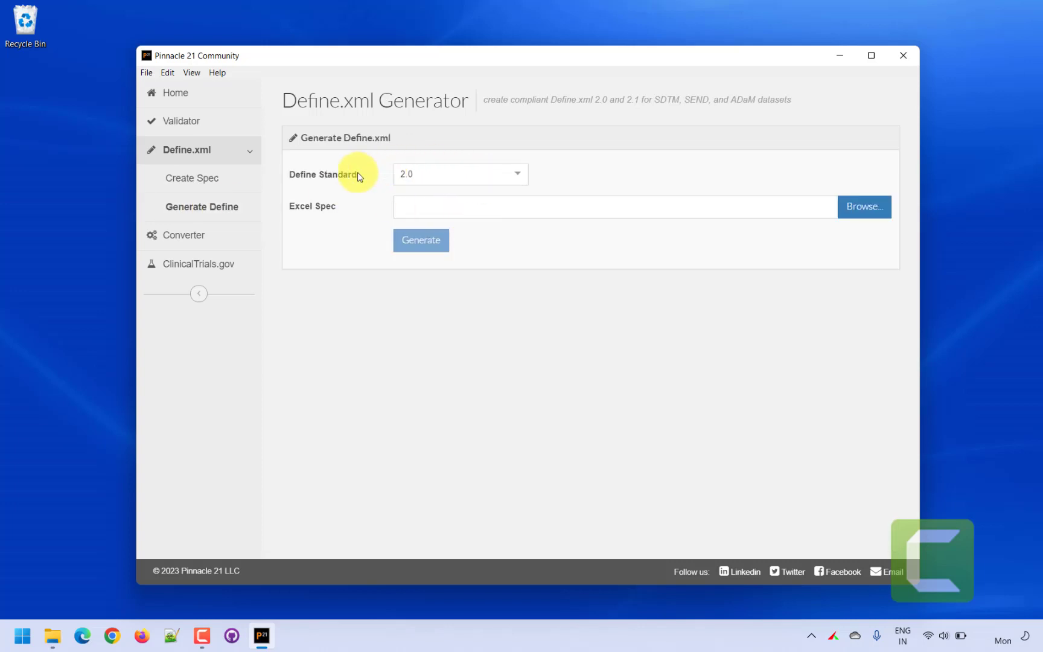
click(517, 177)
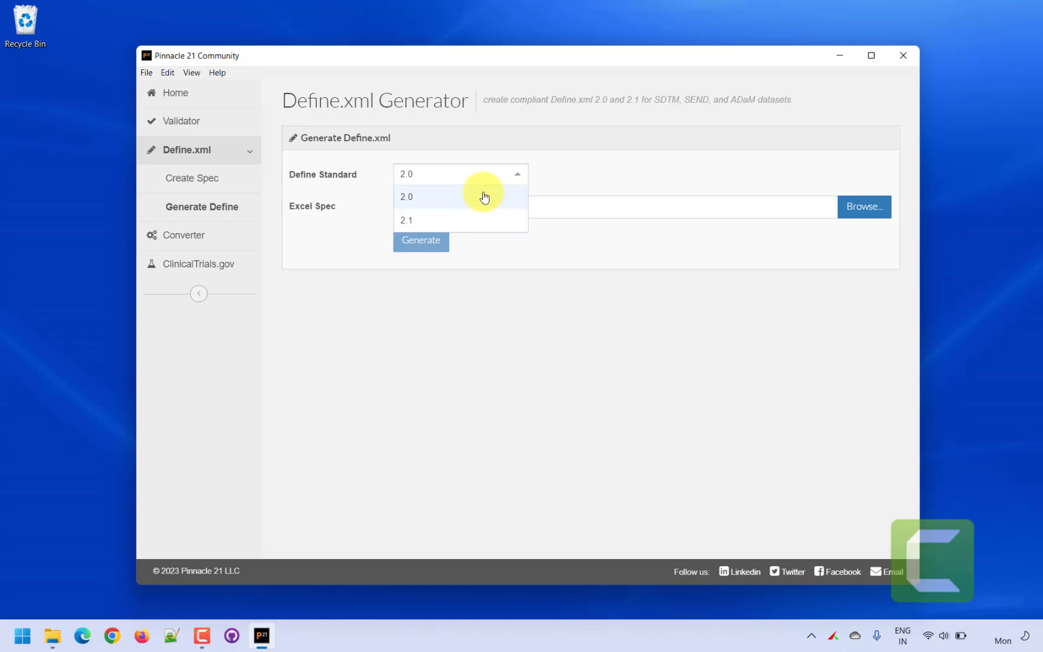
click(419, 199)
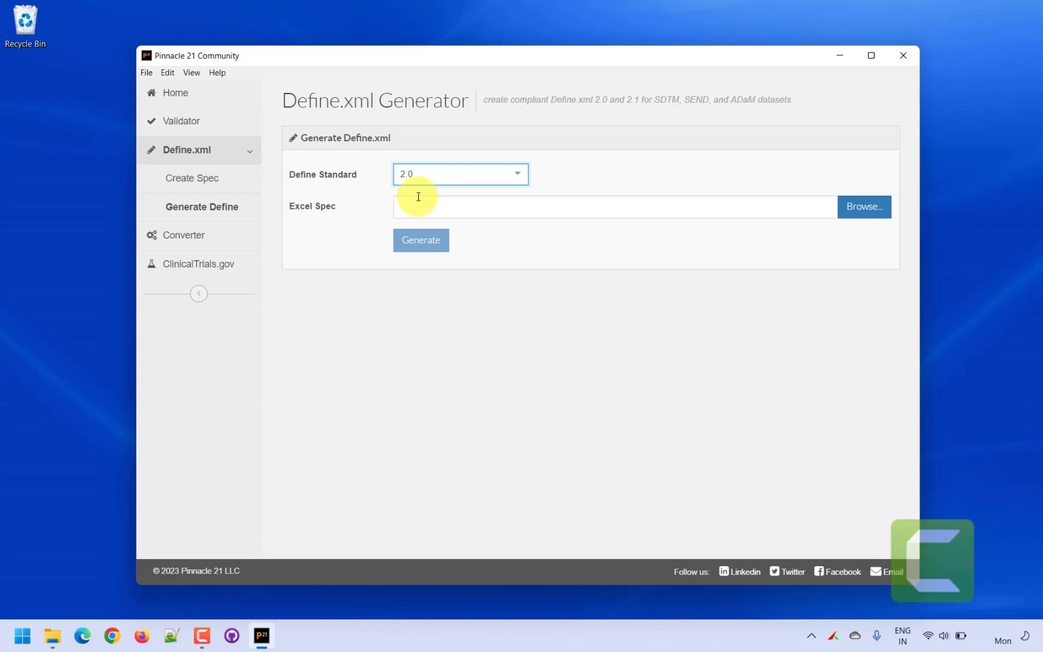
click(866, 207)
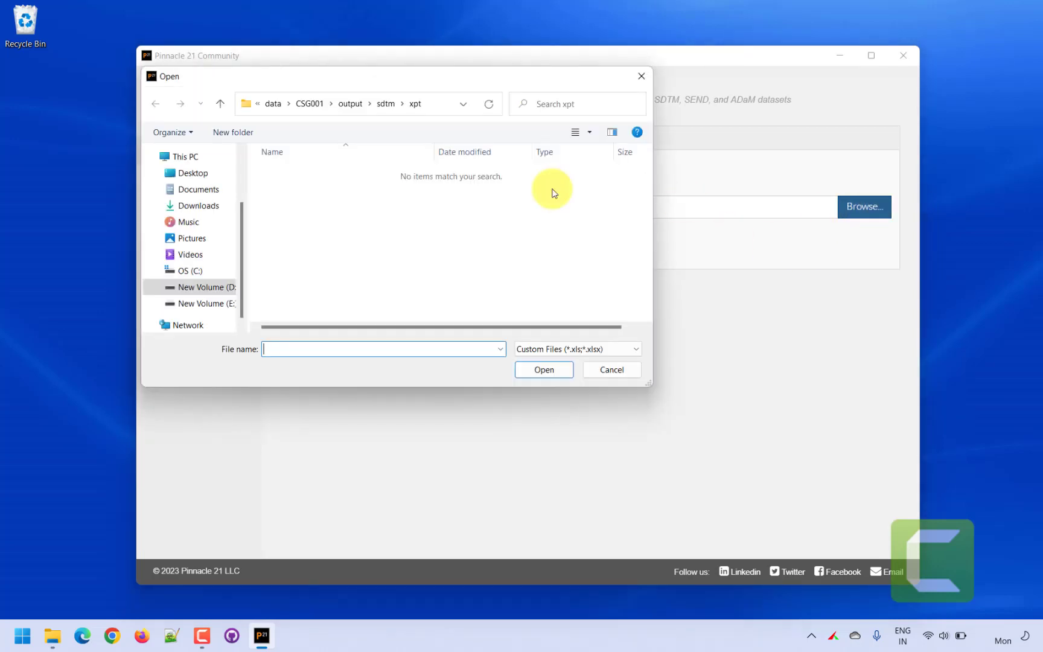
Step: Select define-2023-01-09T21-56-40-148.xlsx from Documents\Pinnacle 21 Community\defines as the Excel spec
click(200, 189)
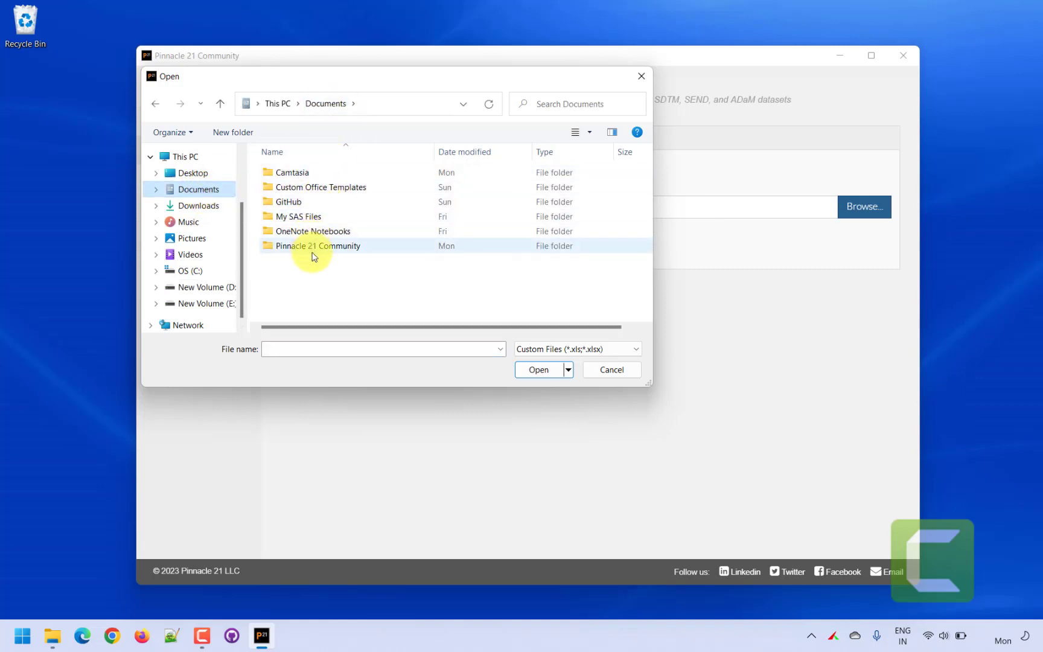
double_click(312, 250)
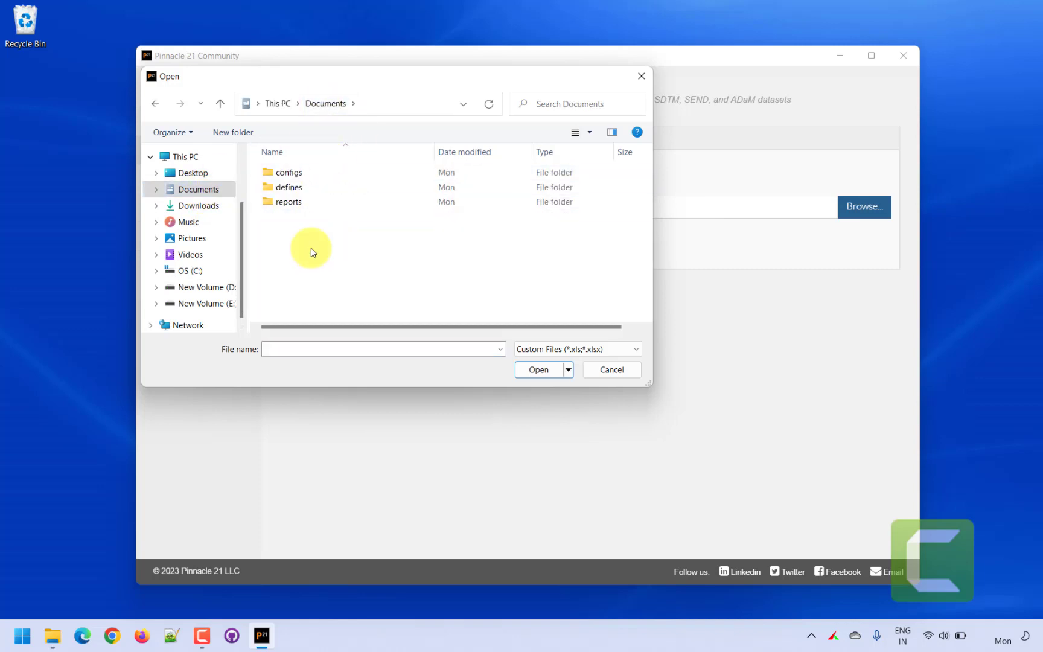
double_click(293, 189)
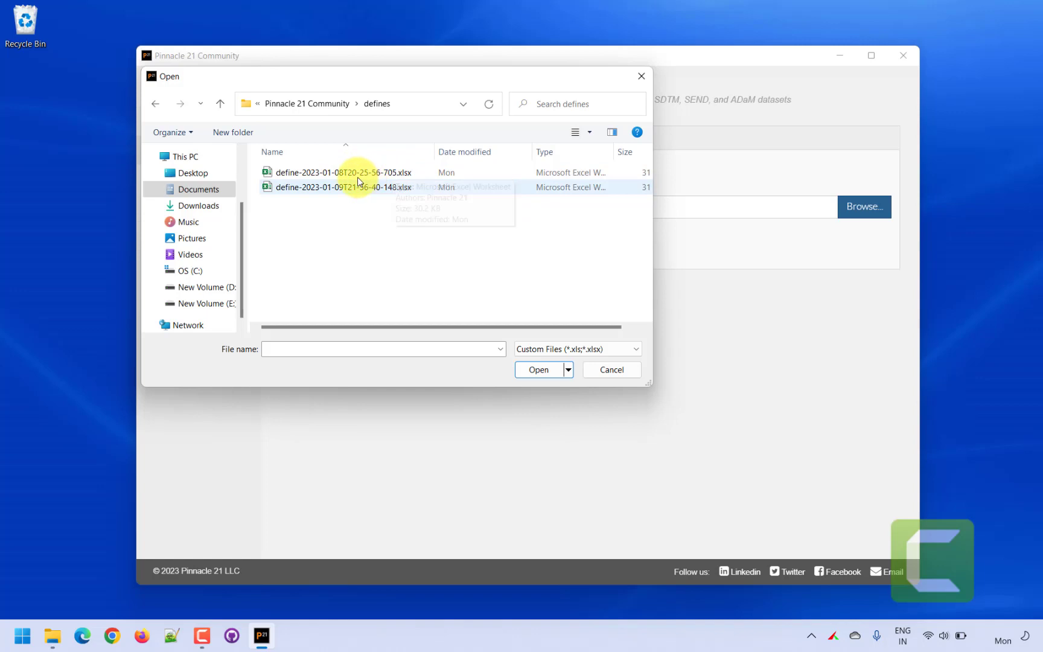
click(311, 193)
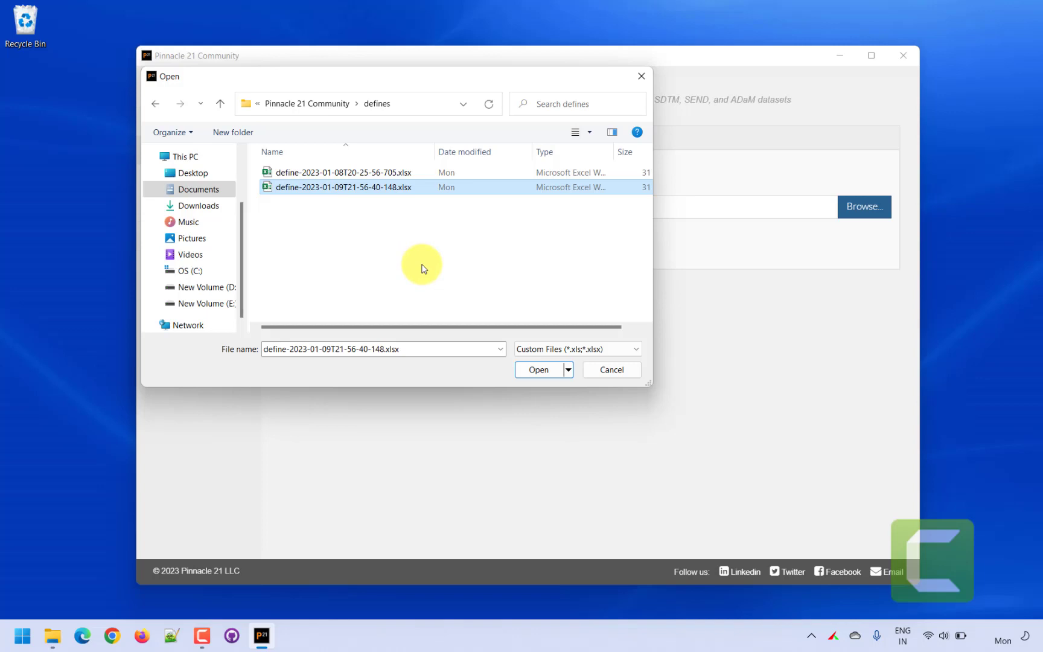
click(539, 369)
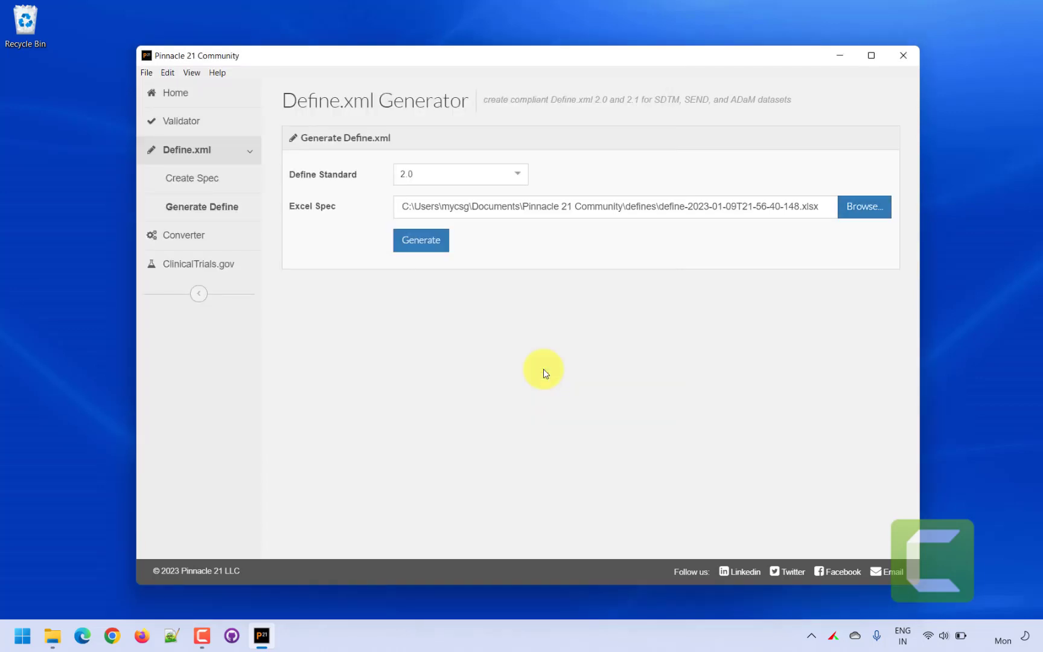
Step: Generate the Define.xml, close the completion message, and open File Explorer on the xpt folder
click(435, 248)
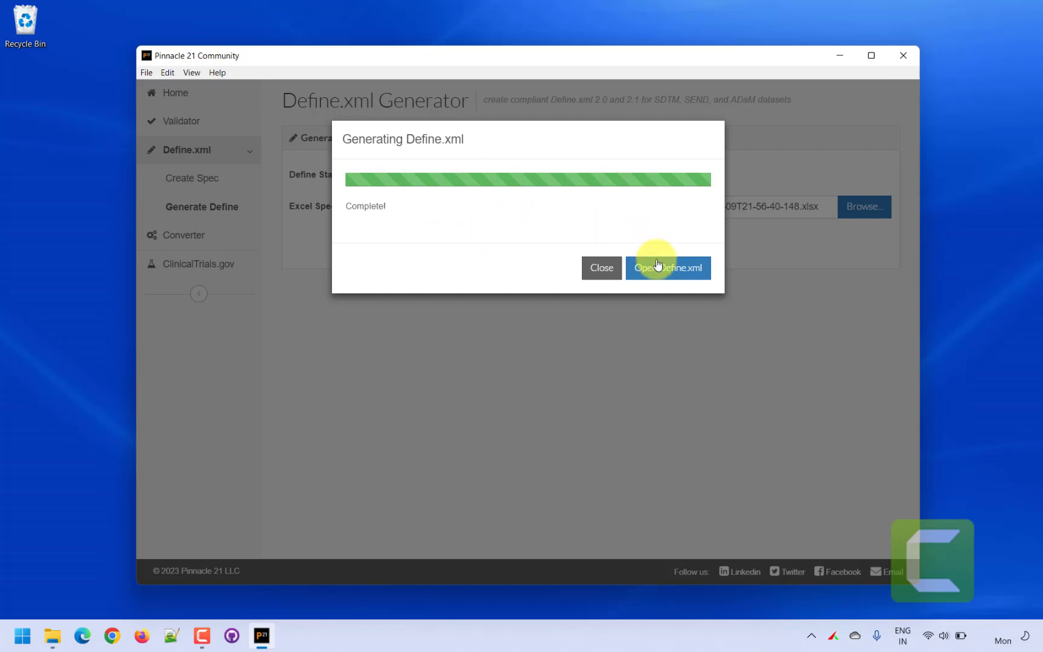
click(603, 269)
click(53, 635)
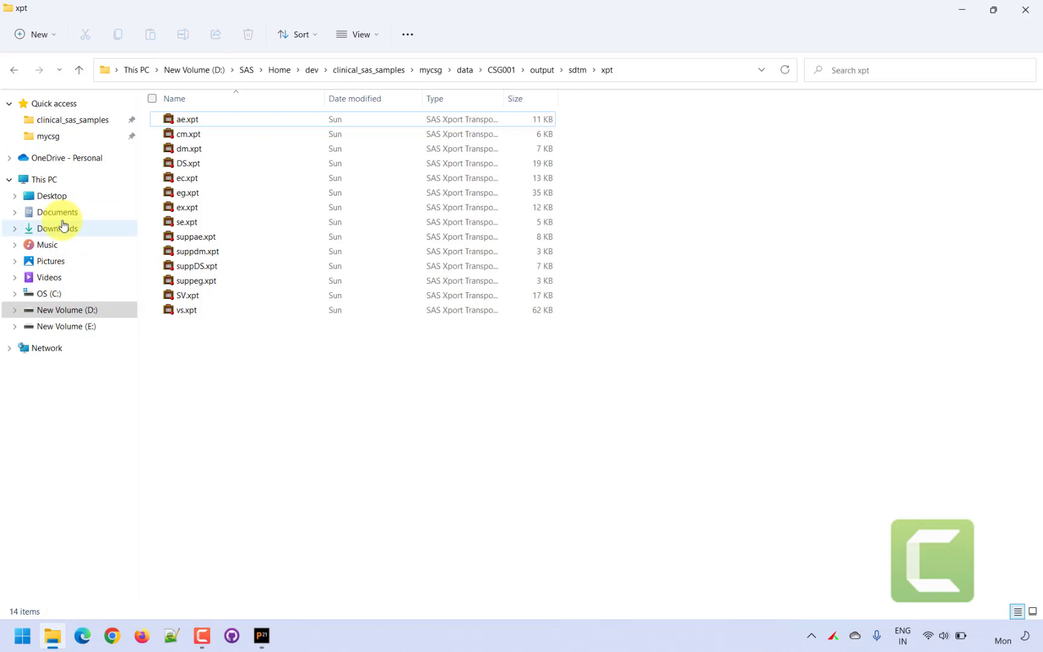
Step: Browse to the defines folder under Documents > Pinnacle 21 Community
click(57, 213)
double_click(215, 192)
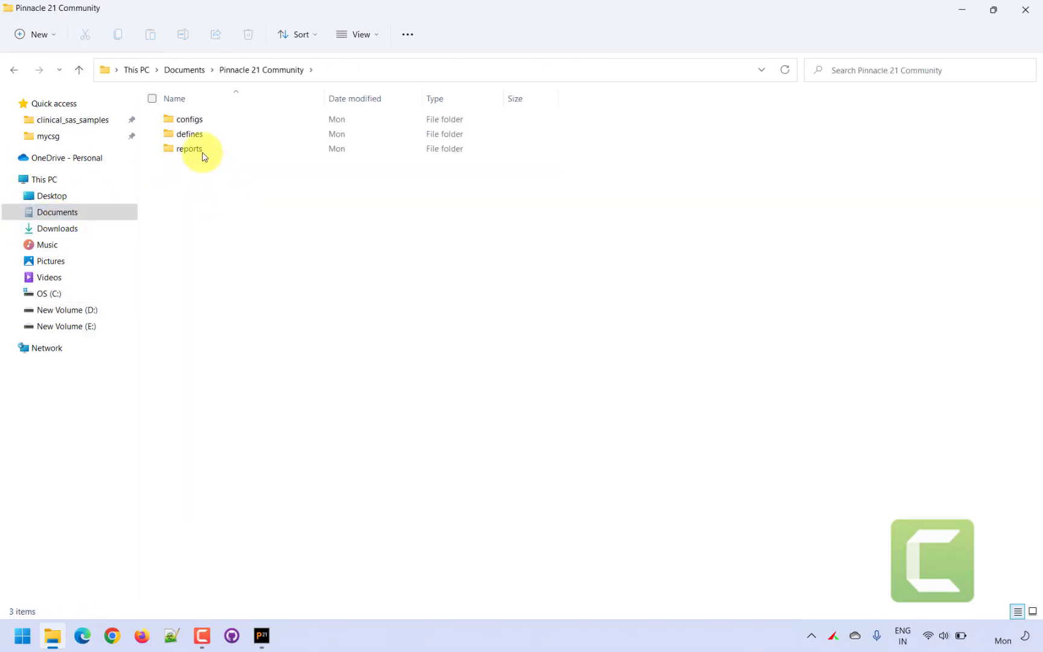
double_click(195, 132)
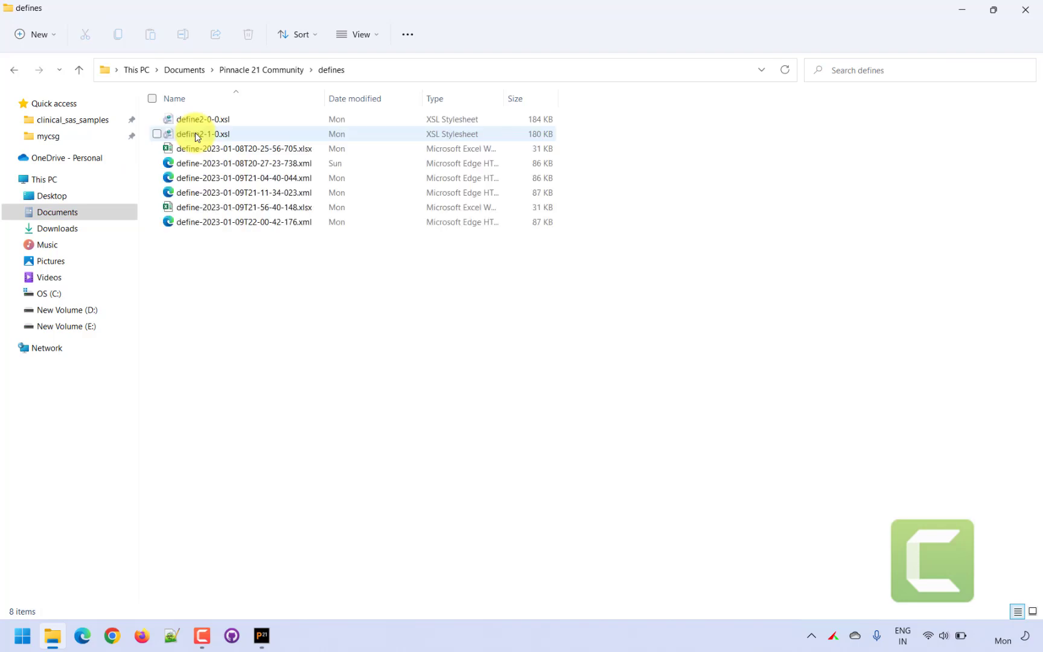
Step: Sort the defines by date modified and open define-2023-01-09T22-00-42-176.xml in Edge
double_click(326, 99)
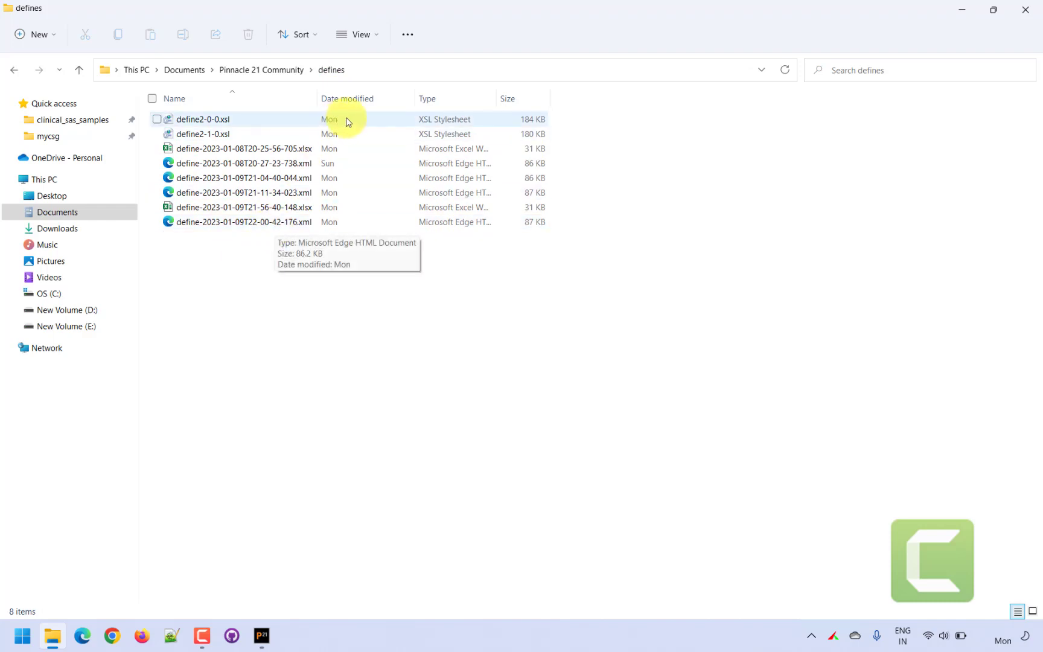
click(353, 101)
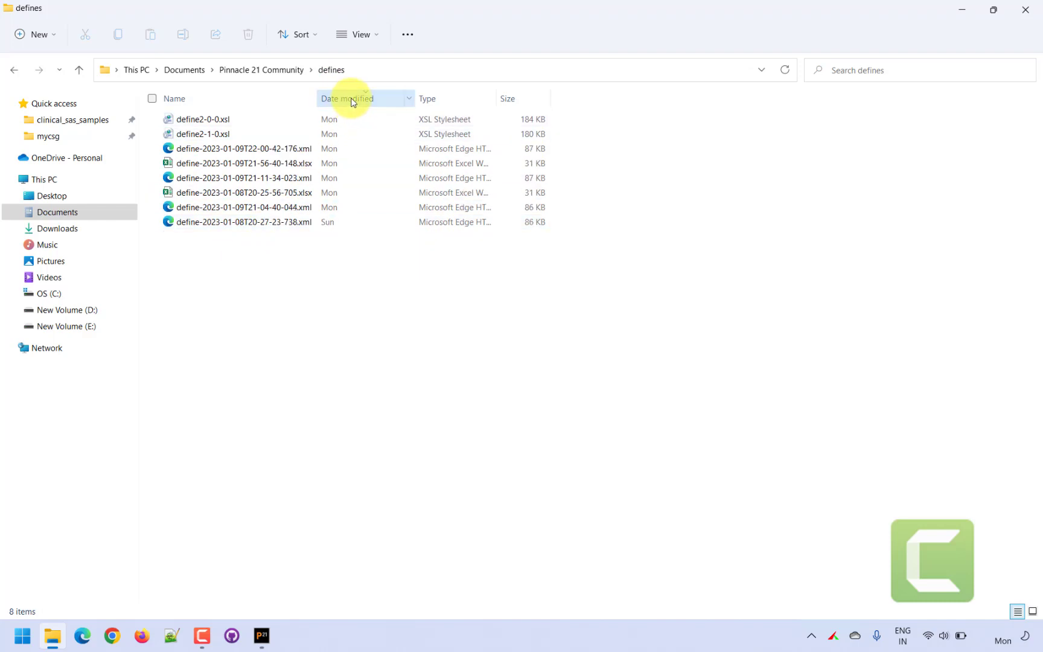
double_click(288, 151)
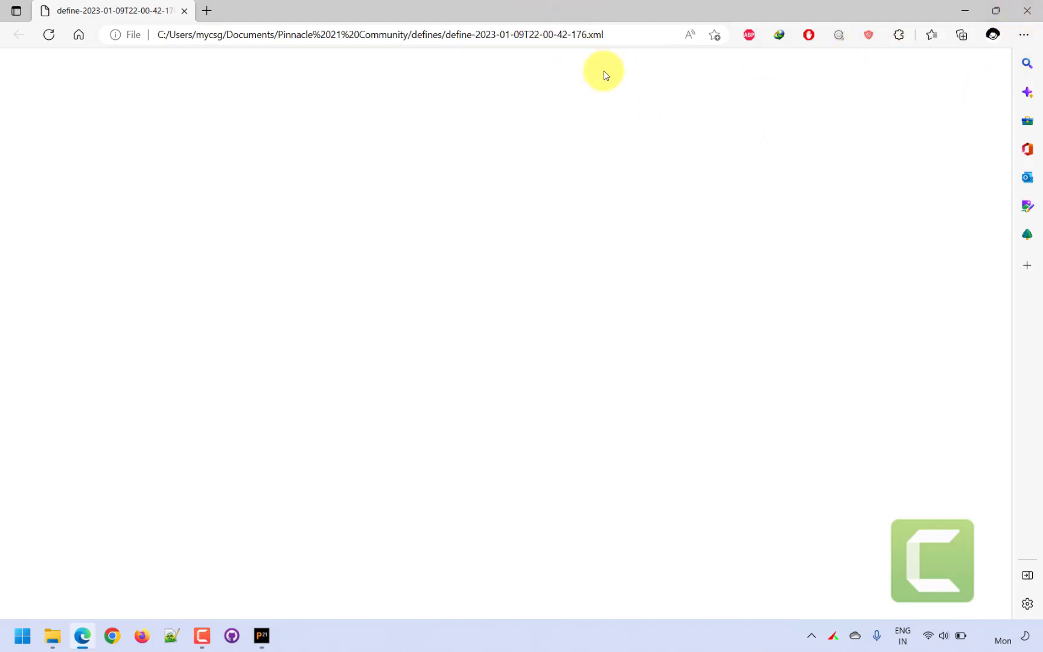
click(1024, 36)
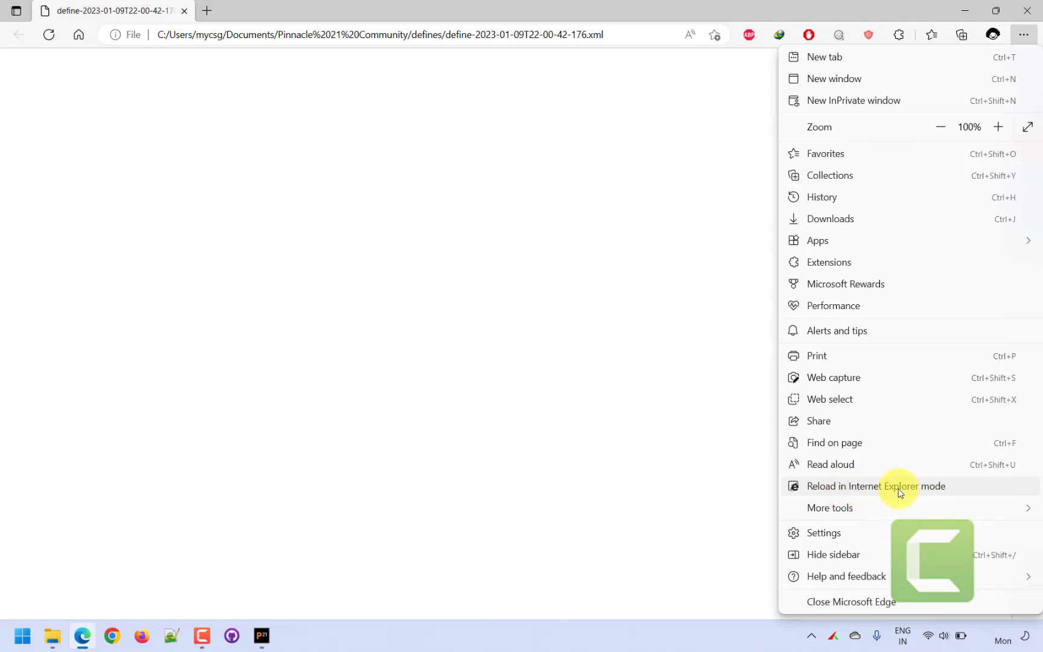
Step: Search Edge settings for 'internet explorer' and scroll to Internet Explorer compatibility
click(831, 539)
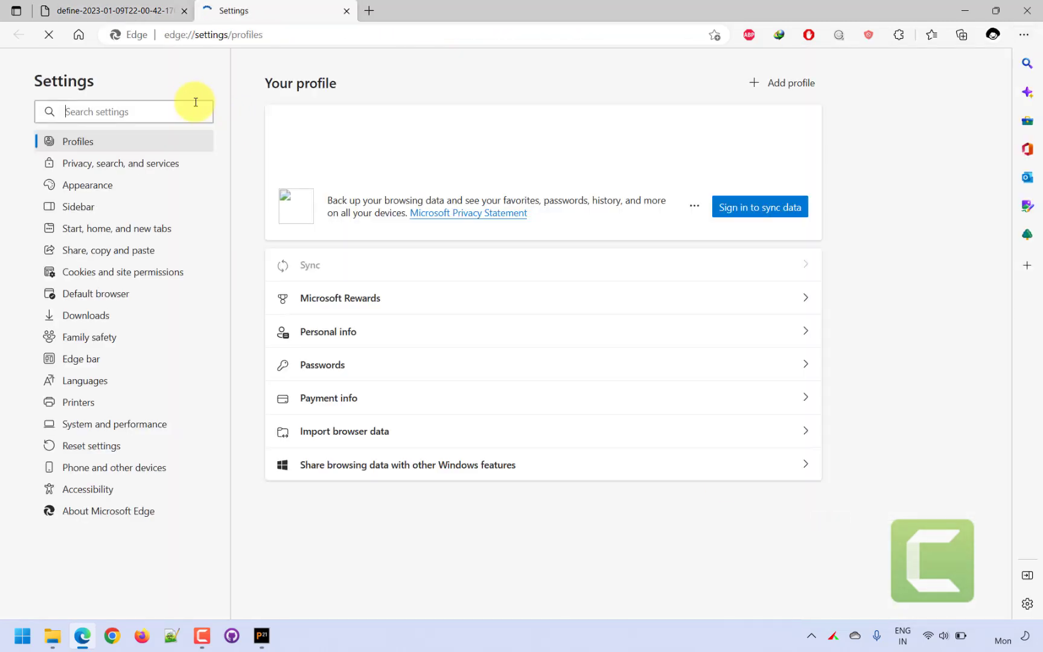
text(int)
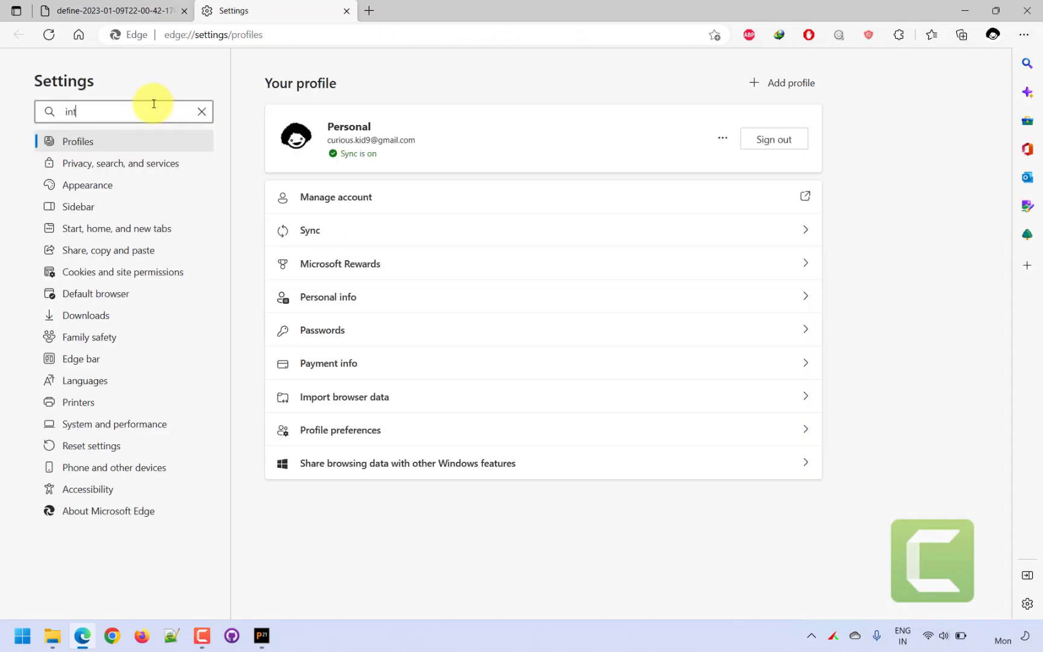
text(er)
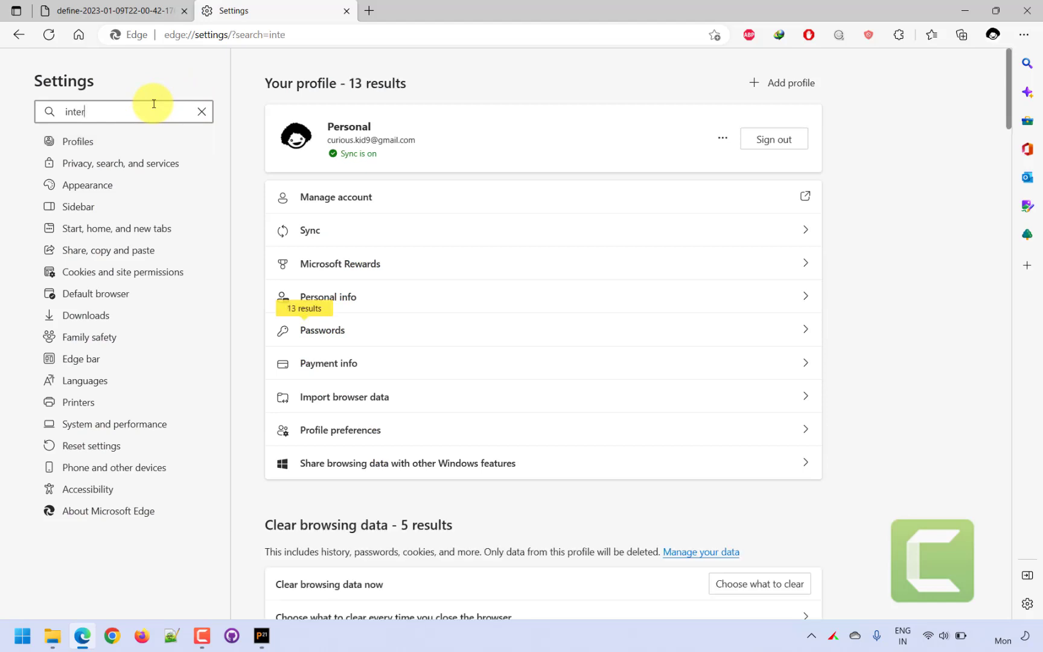
text(net exploer)
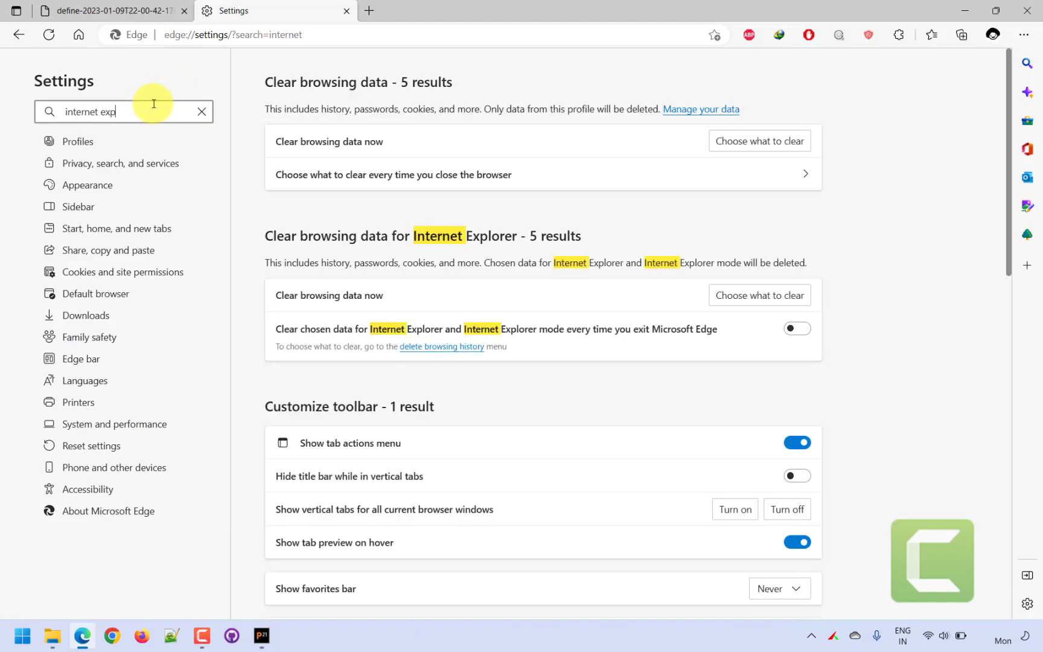
key(BackSpace)
key(BackSpace)
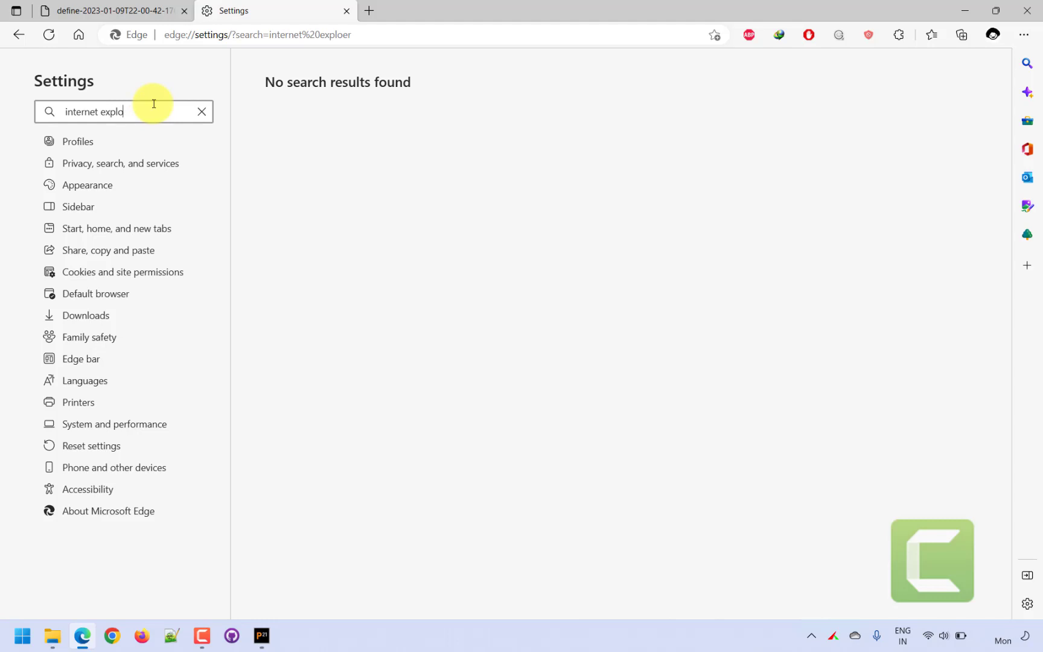
text(rer)
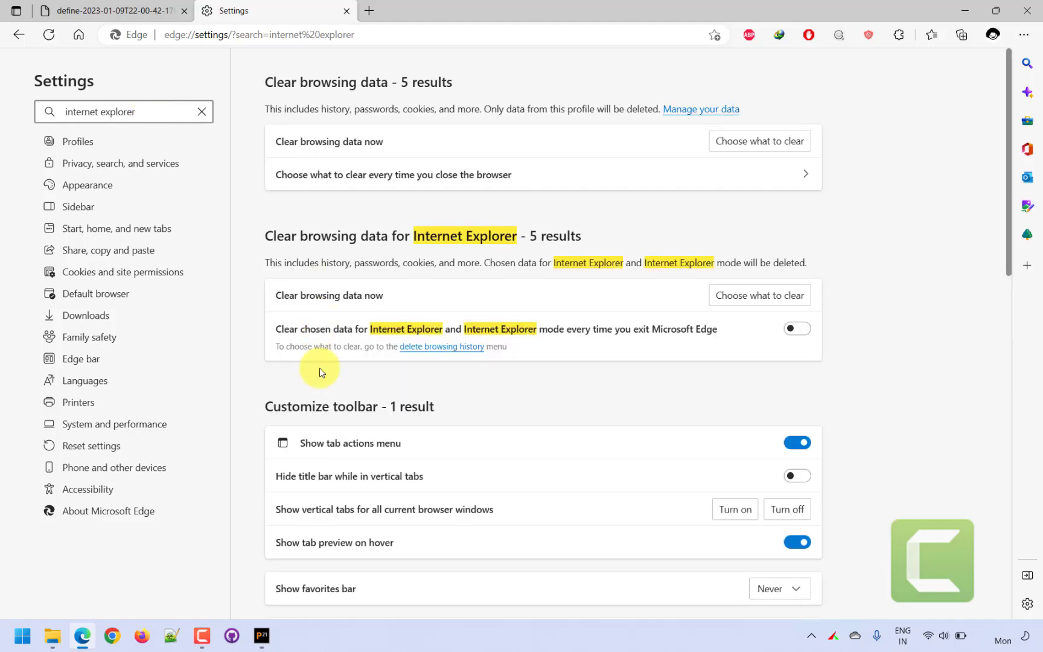
scroll(320, 377, down, 7)
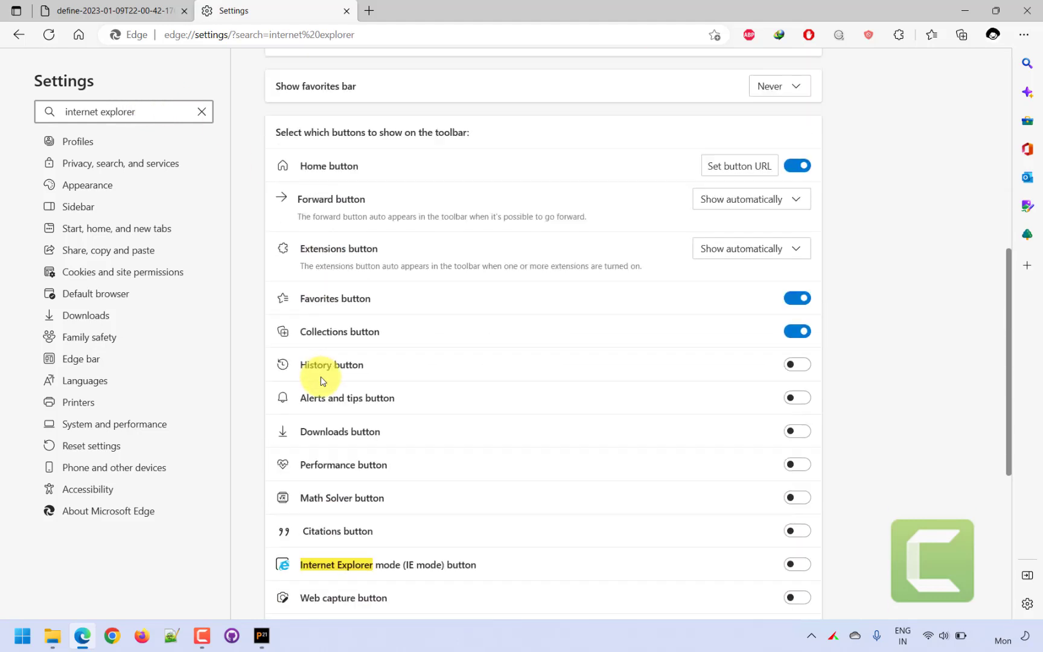
scroll(324, 379, down, 4)
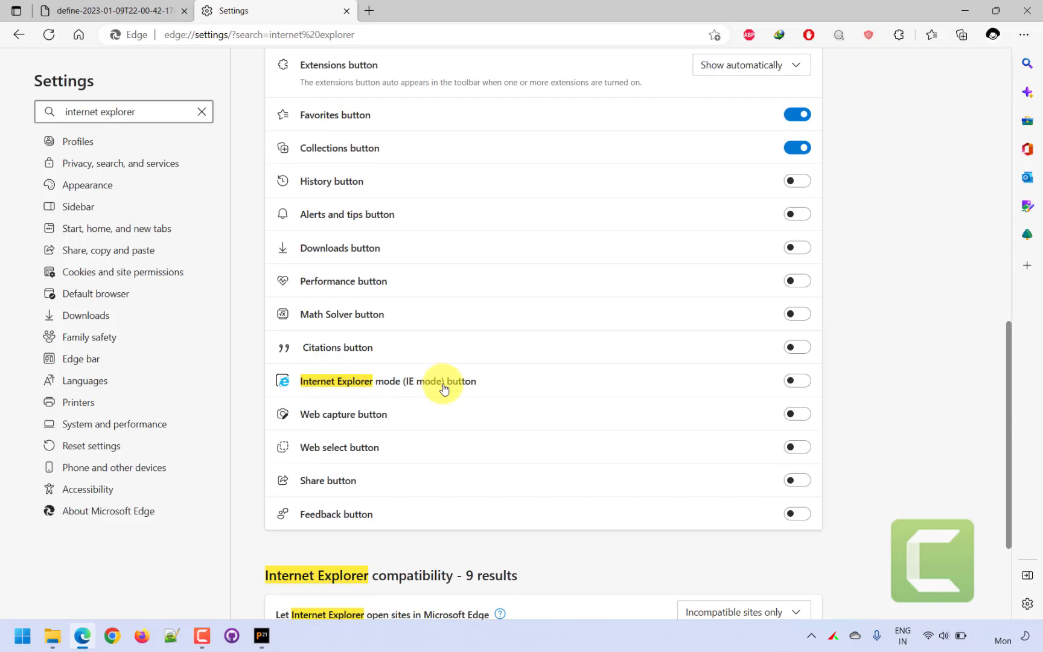
scroll(444, 388, down, 3)
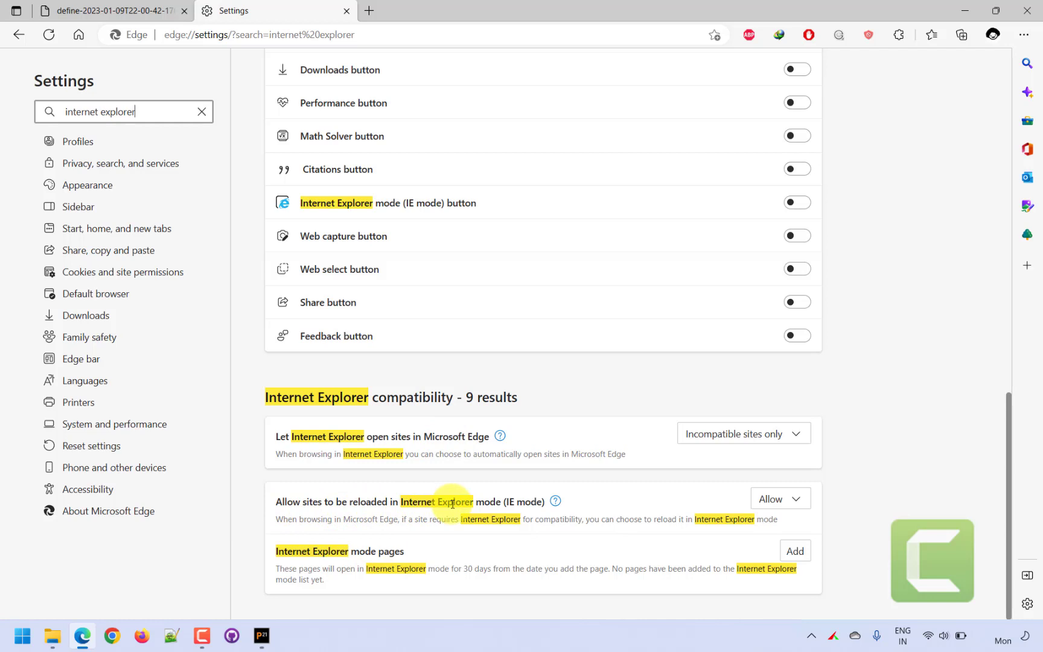
Step: Keep 'Allow' for reloading sites in IE mode and return to the define XML tab
click(798, 501)
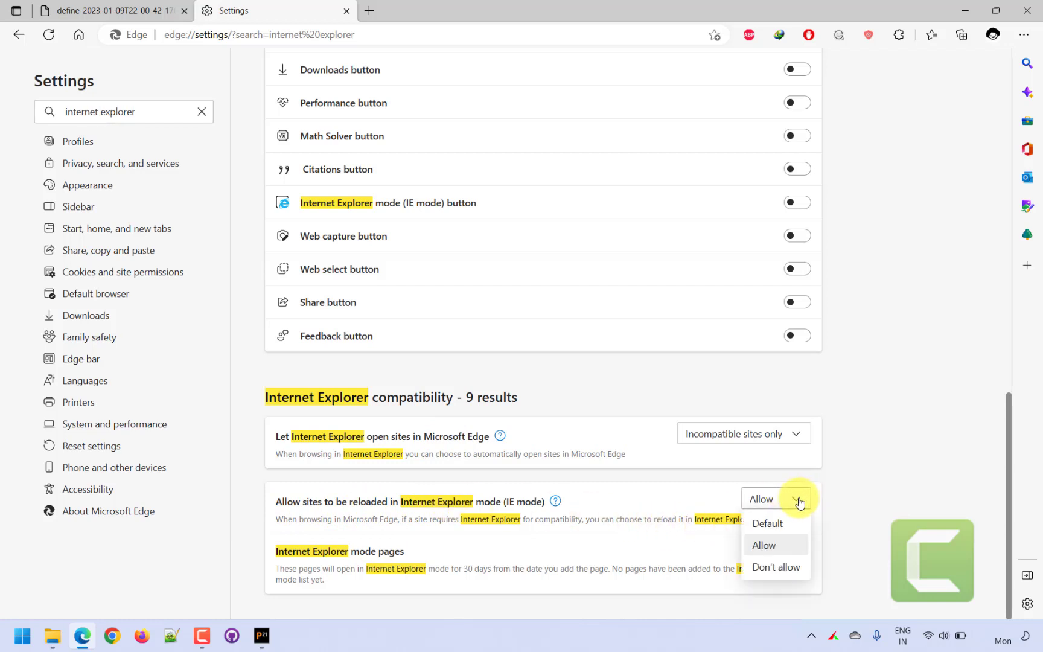
click(867, 509)
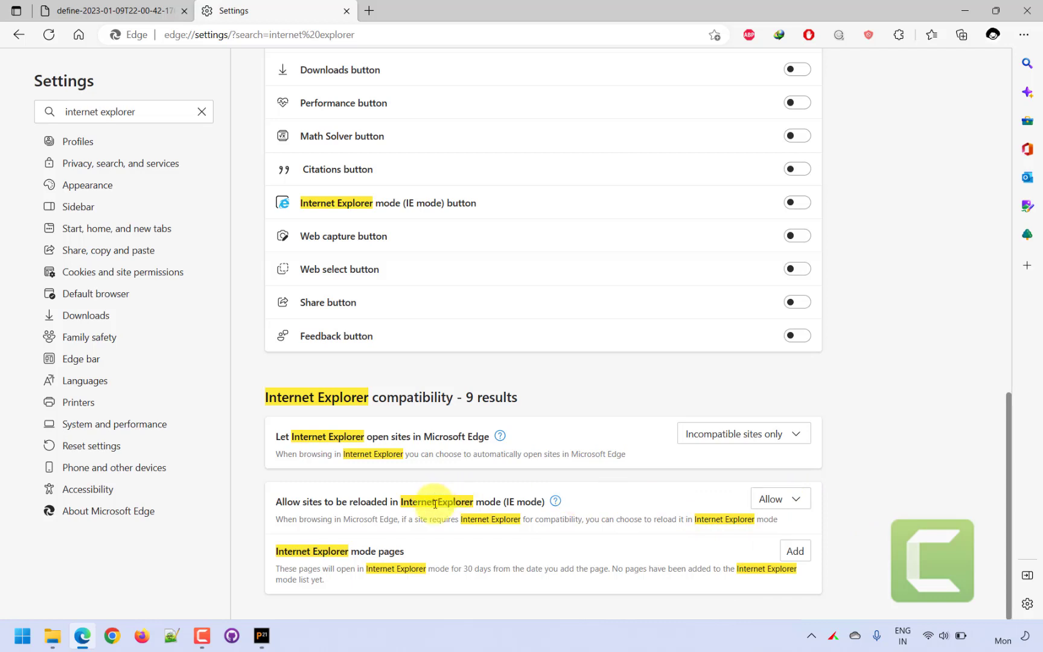
click(127, 4)
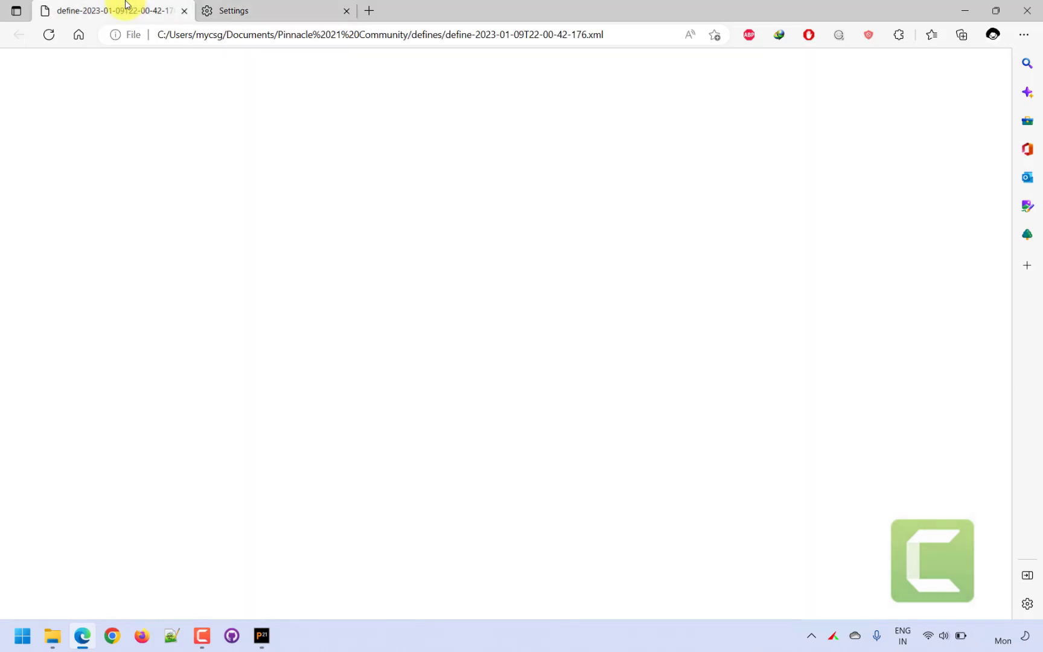
click(1027, 38)
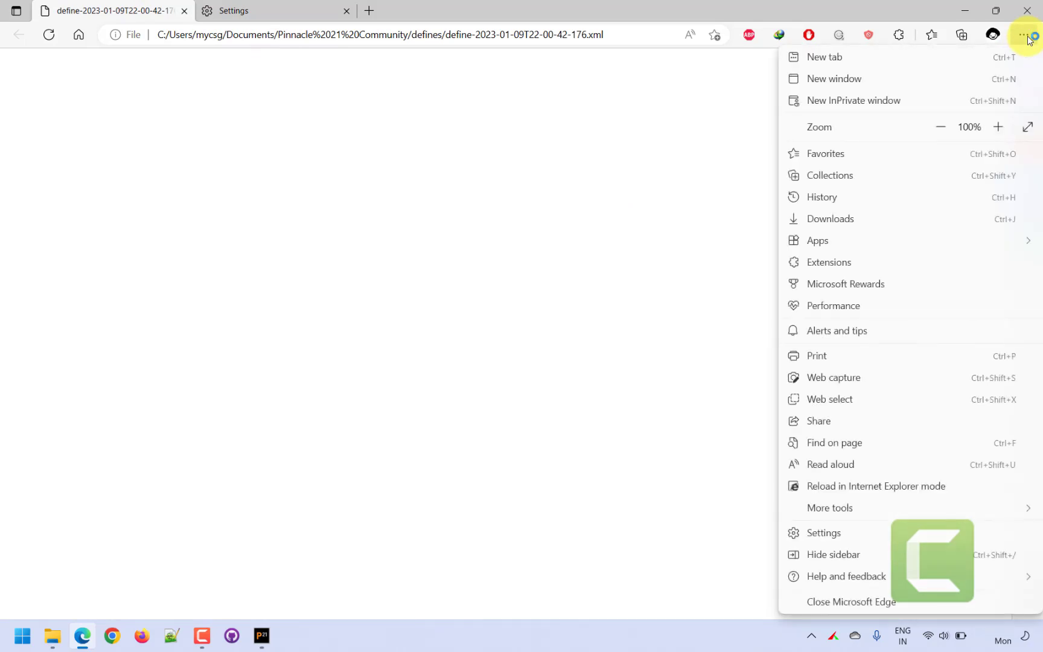
Step: Reload define-2023-01-09T22-00-42-176.xml in Internet Explorer mode, dismiss the notice and allow blocked content
click(888, 492)
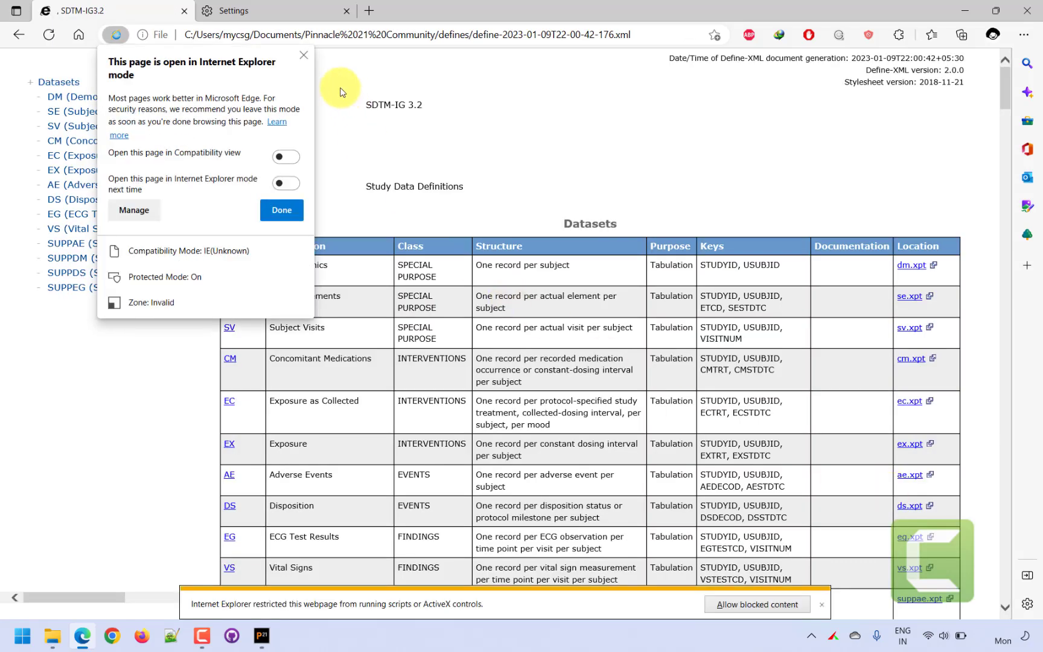
click(303, 57)
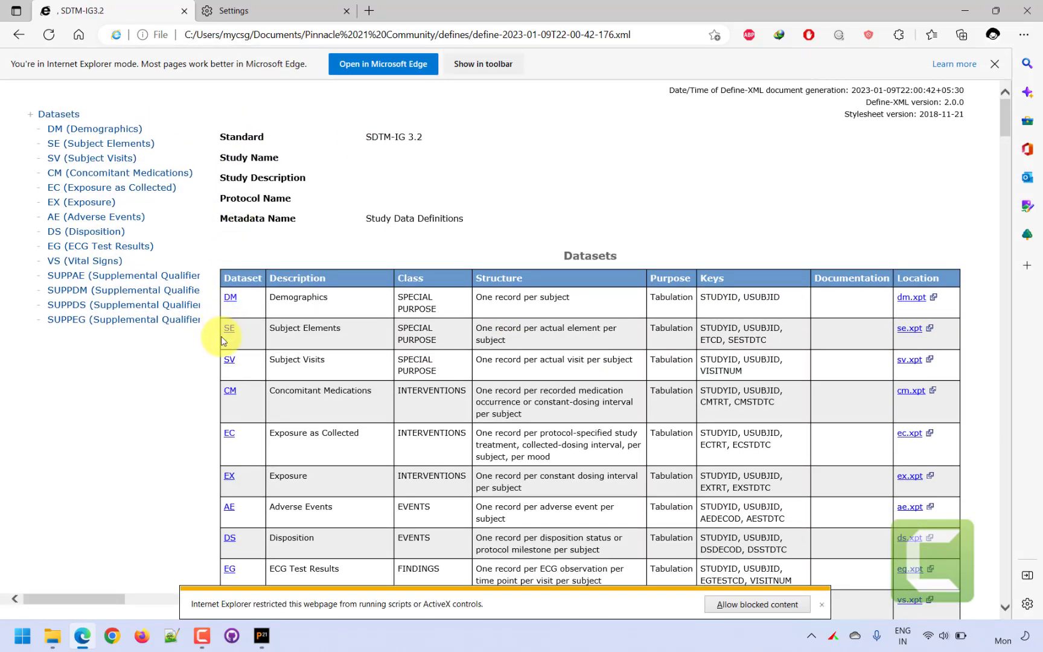
click(780, 607)
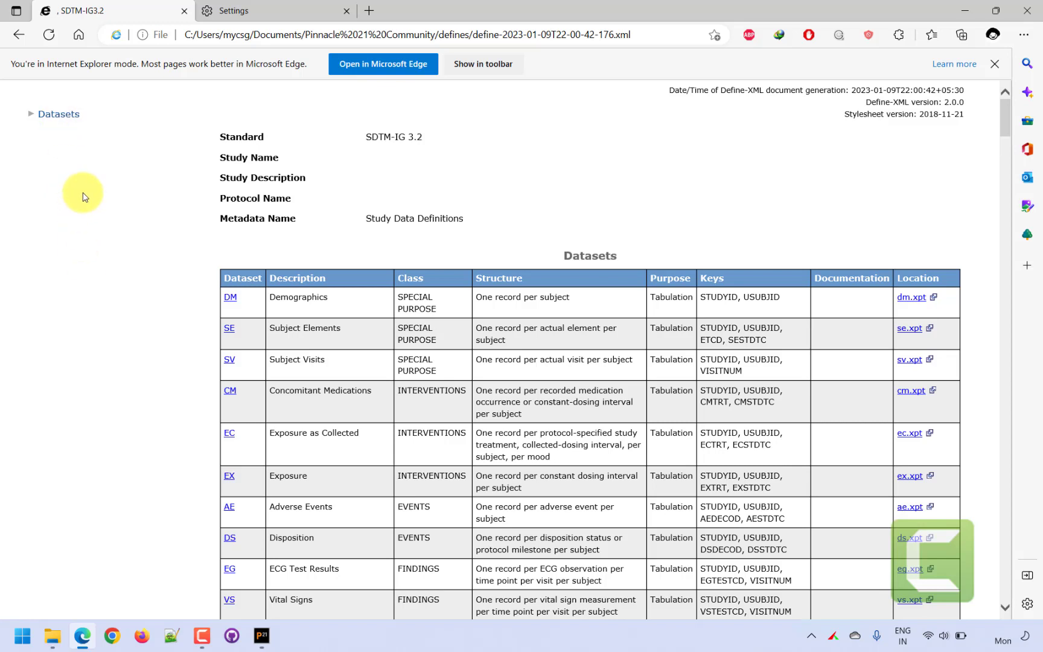
Step: Follow the AE link in the Datasets table to show the Adverse Events variables
click(230, 514)
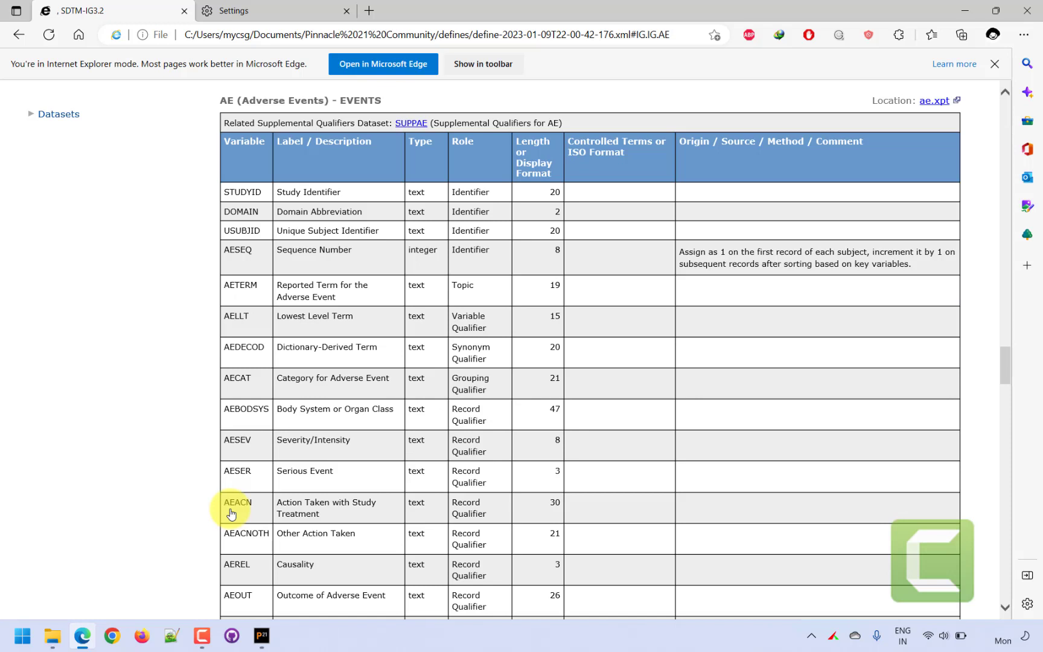